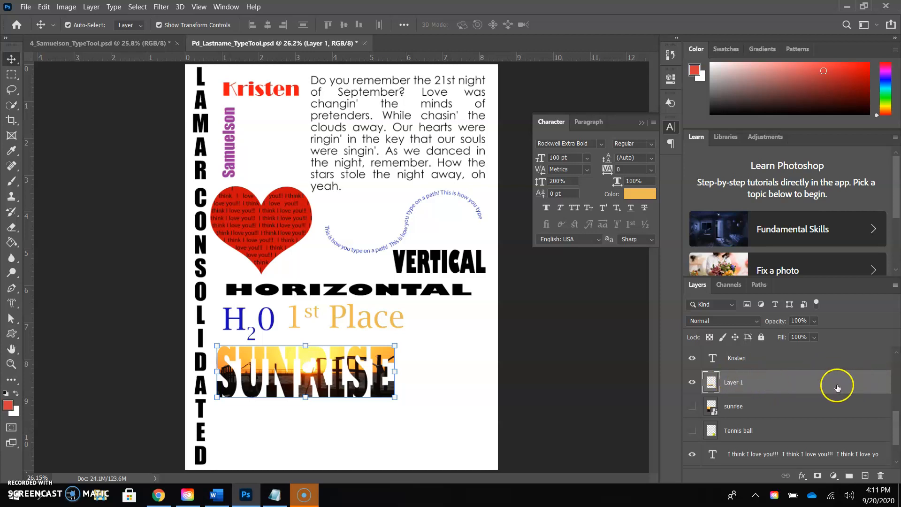
Open the layer style settings for Layer 1, the SUNRISE picture lettering, and add a Stroke effect.
double_click(840, 388)
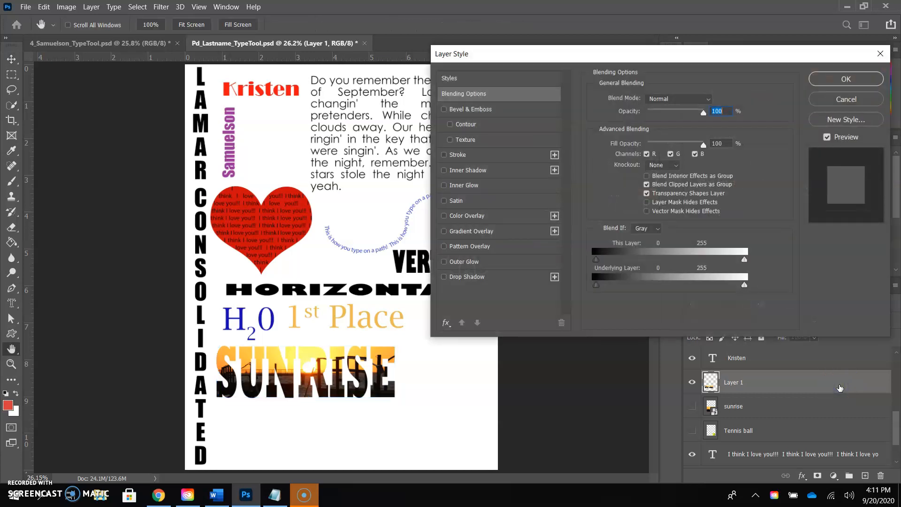
drag(706, 57, 671, 57)
click(785, 142)
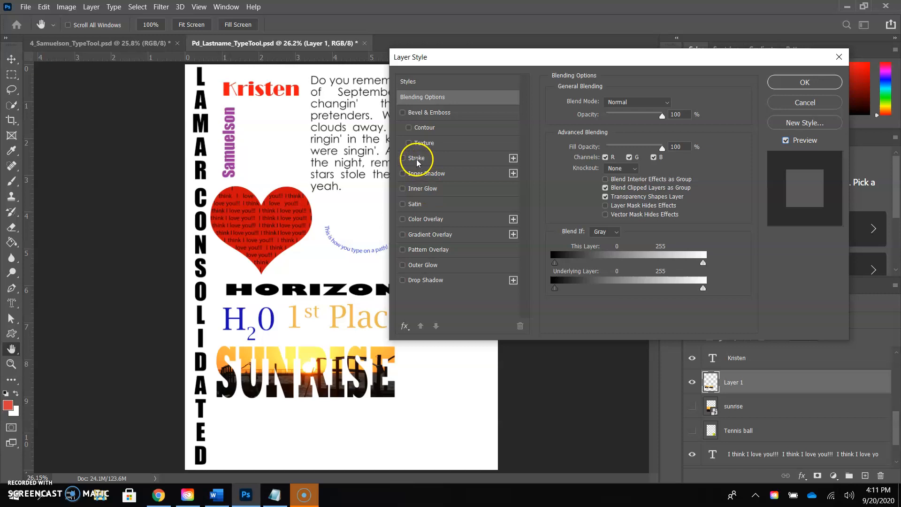
click(416, 160)
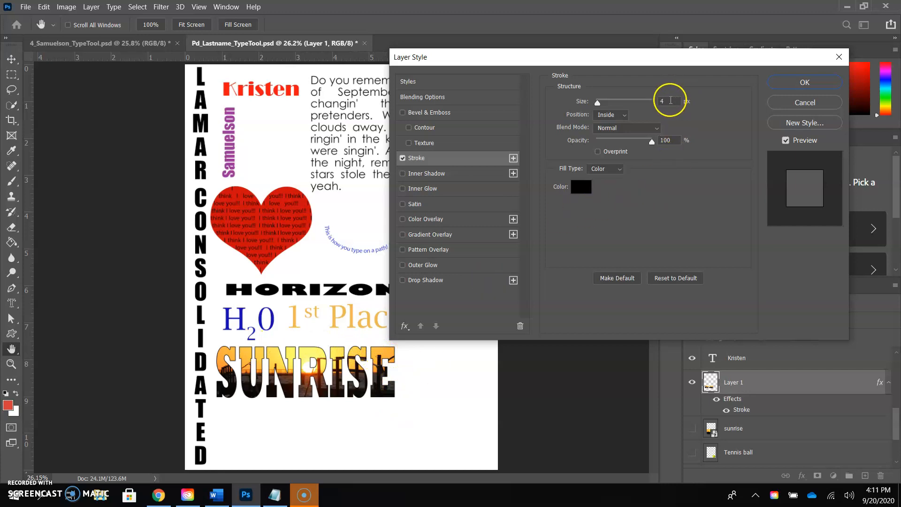
Try stroke sizes of 1 px and 10 px, and set the size to 3 px with the Inside position.
double_click(658, 100)
text(1)
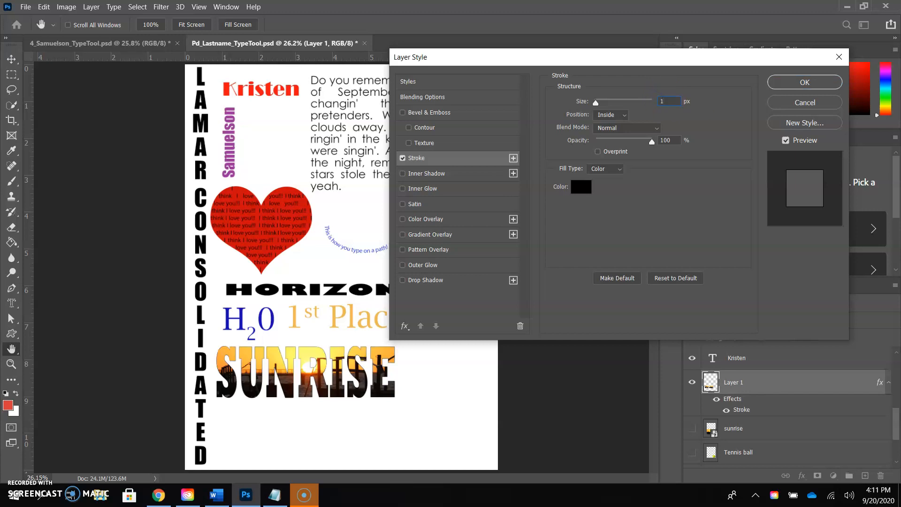
drag(672, 101, 642, 102)
text(10)
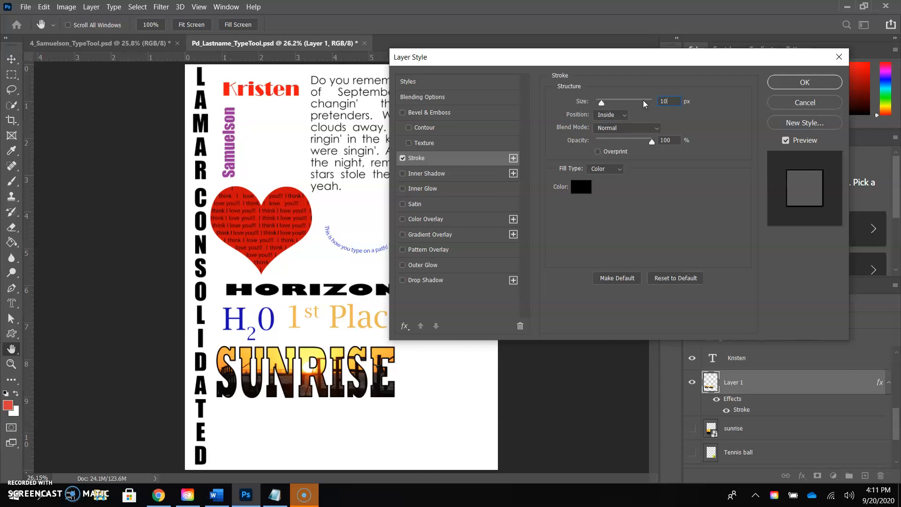
text(3)
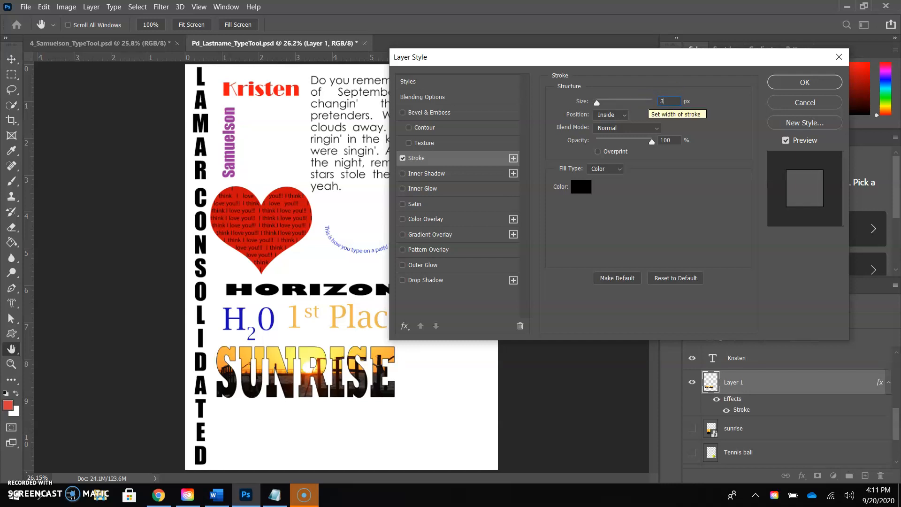
click(624, 116)
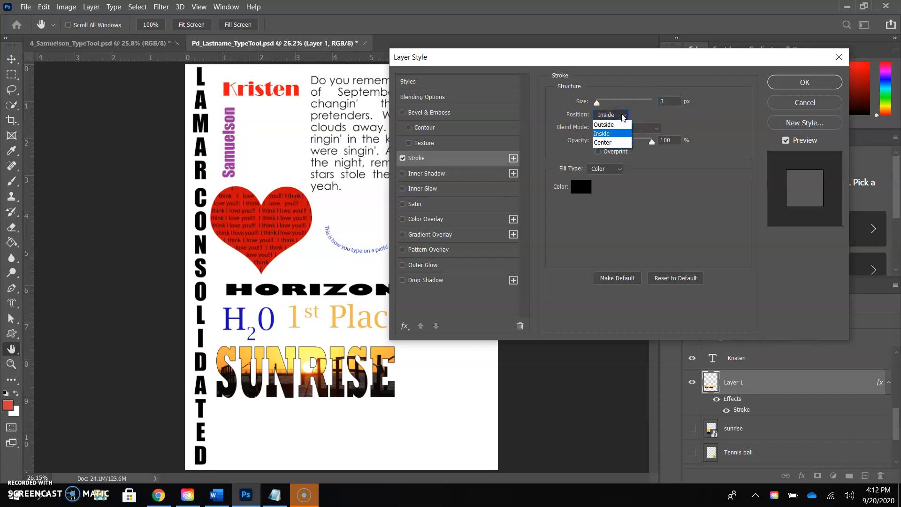
click(719, 107)
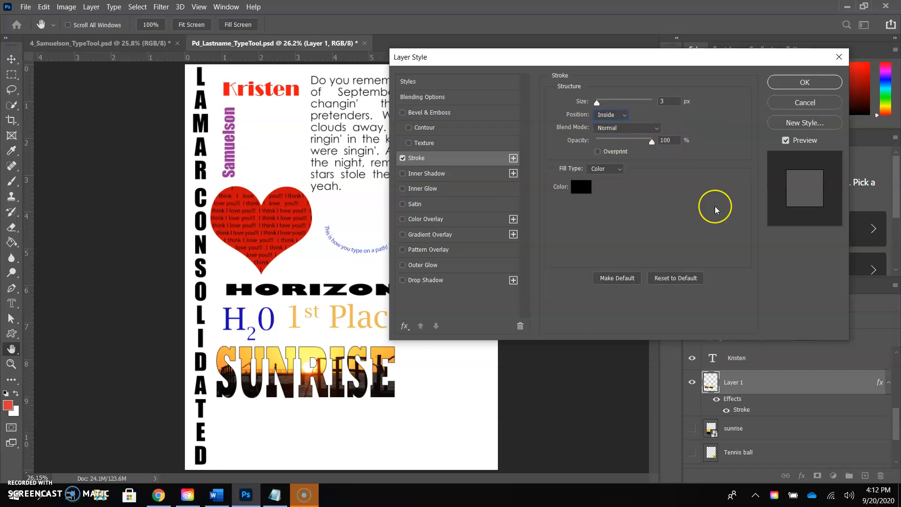
Set the stroke color to orange ffbb42 by sampling colors from the SUNRISE lettering.
click(584, 189)
click(365, 351)
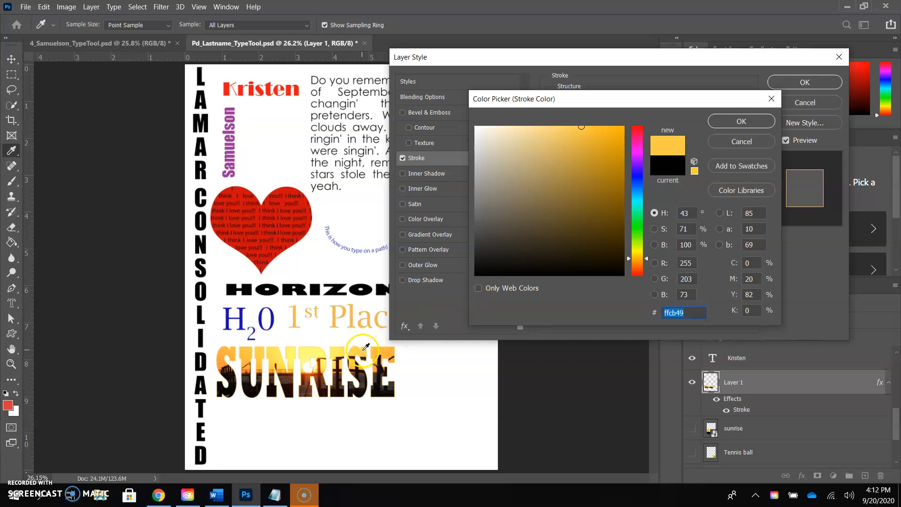
click(308, 366)
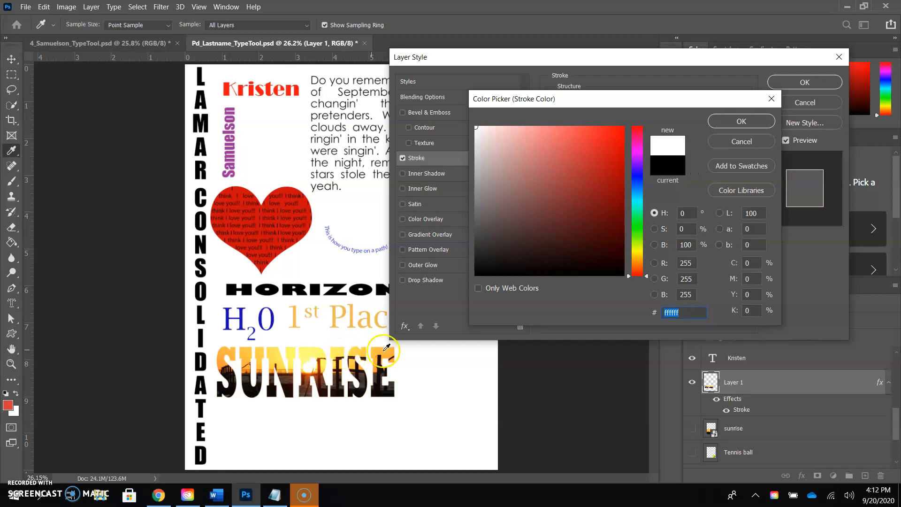
click(383, 348)
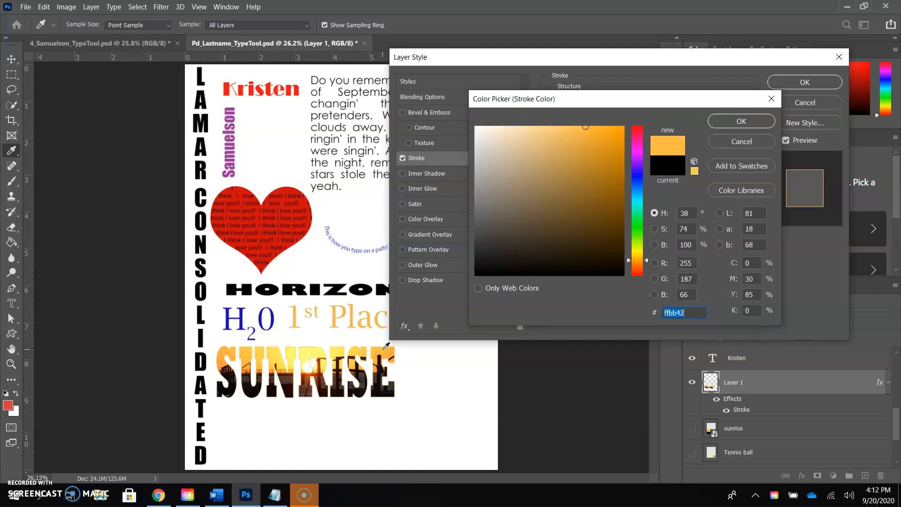
click(740, 122)
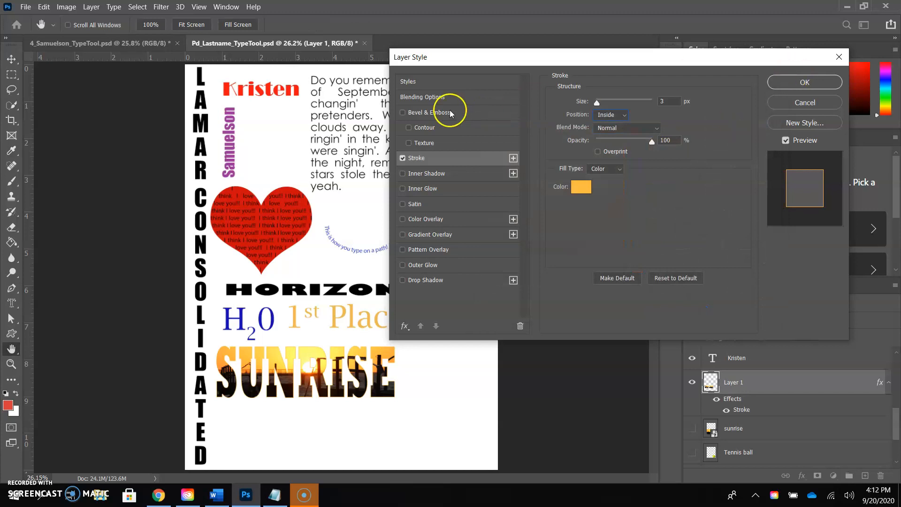
Add Bevel & Emboss, preview the Inner Bevel, Emboss, Pillow Emboss and Stroke Emboss styles, and settle on Outer Bevel.
click(418, 113)
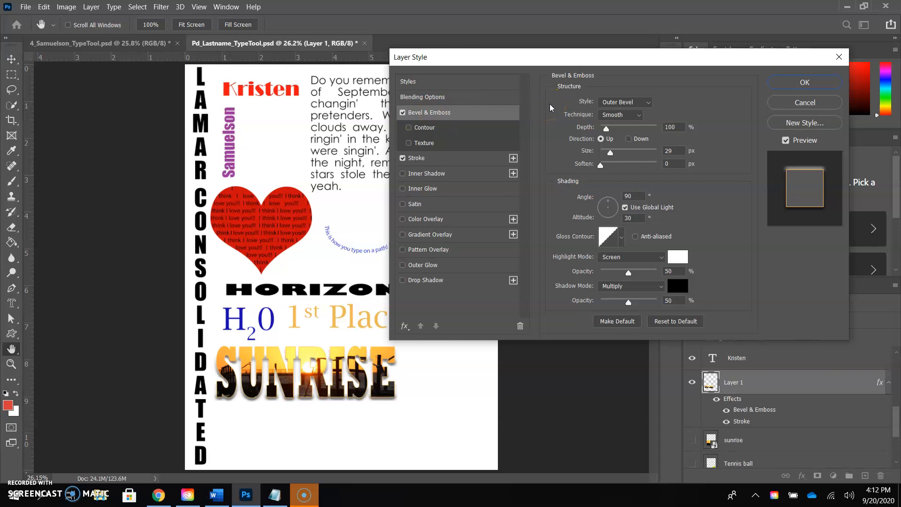
click(624, 103)
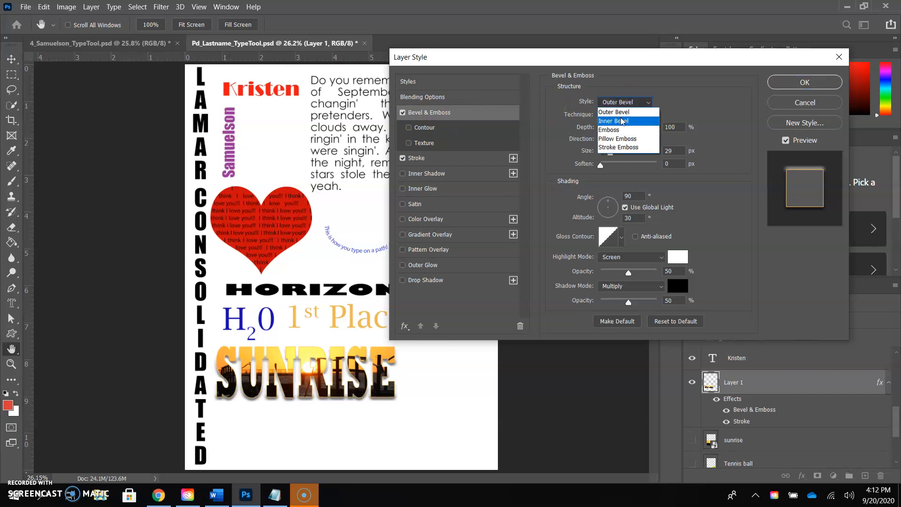
click(623, 121)
click(625, 101)
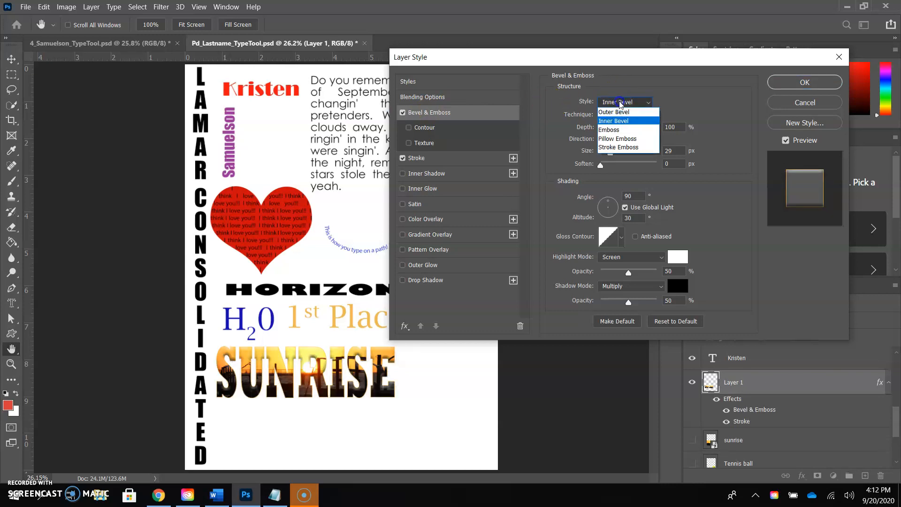
click(620, 130)
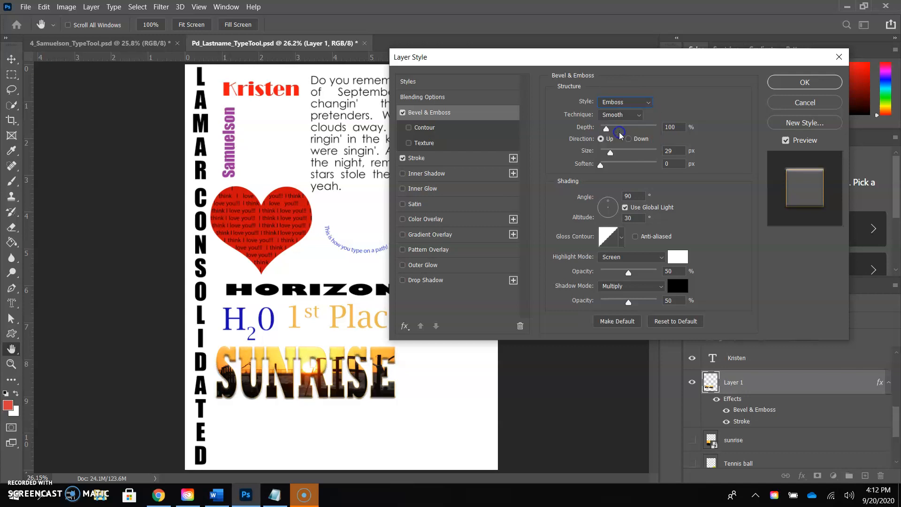
click(624, 101)
click(623, 141)
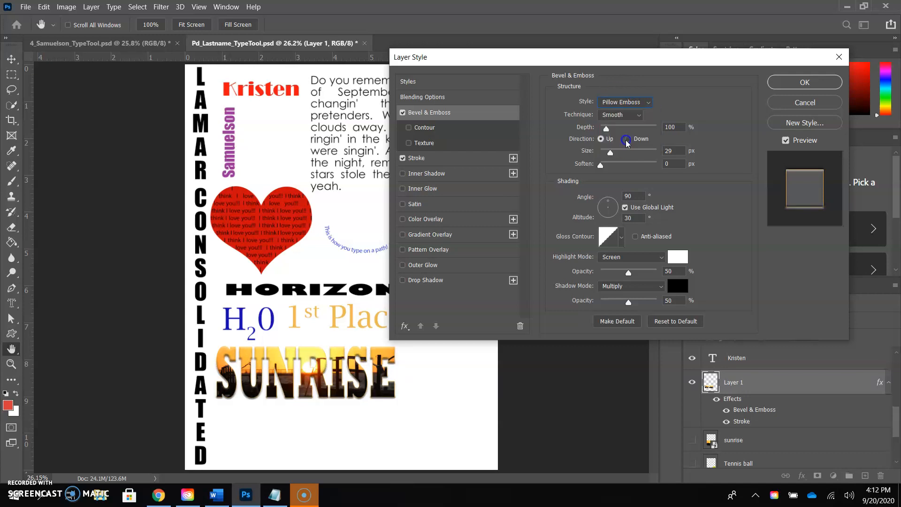
click(618, 102)
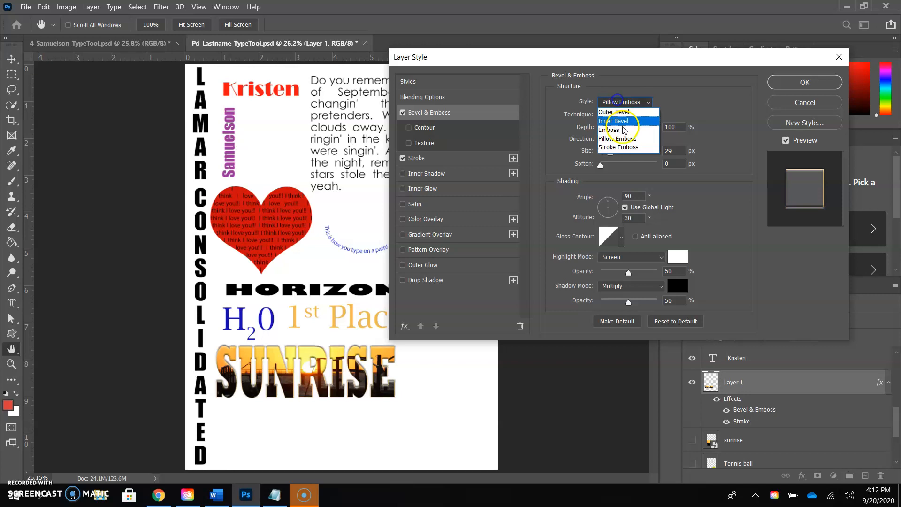
click(629, 152)
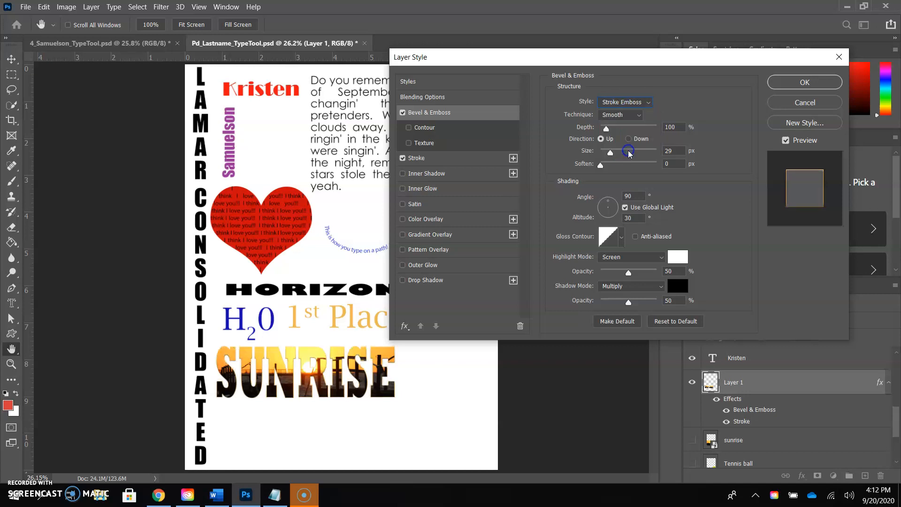
click(629, 102)
click(627, 115)
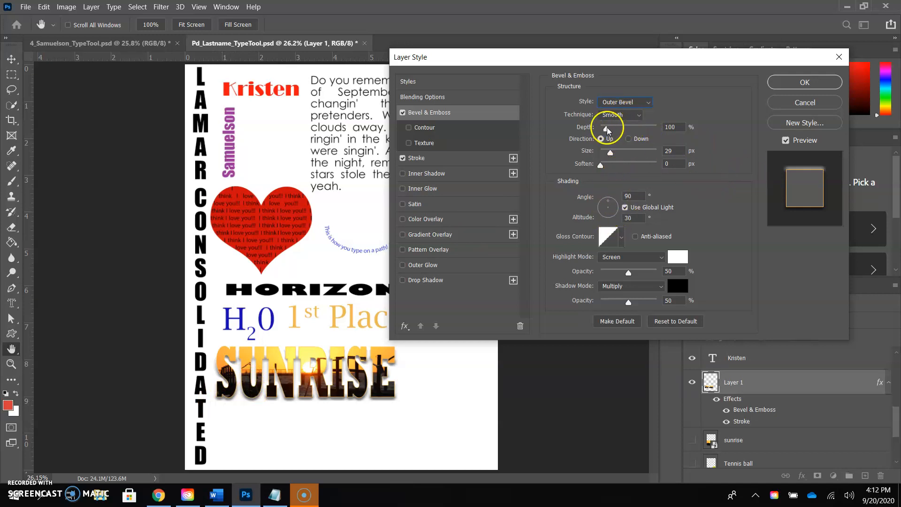
Try a bevel size of 27 px with light angle 91° and altitude 0°, and reset the bevel settings to default.
mouse_move(611, 153)
mouse_down()
mouse_move(638, 159)
mouse_move(611, 154)
mouse_up()
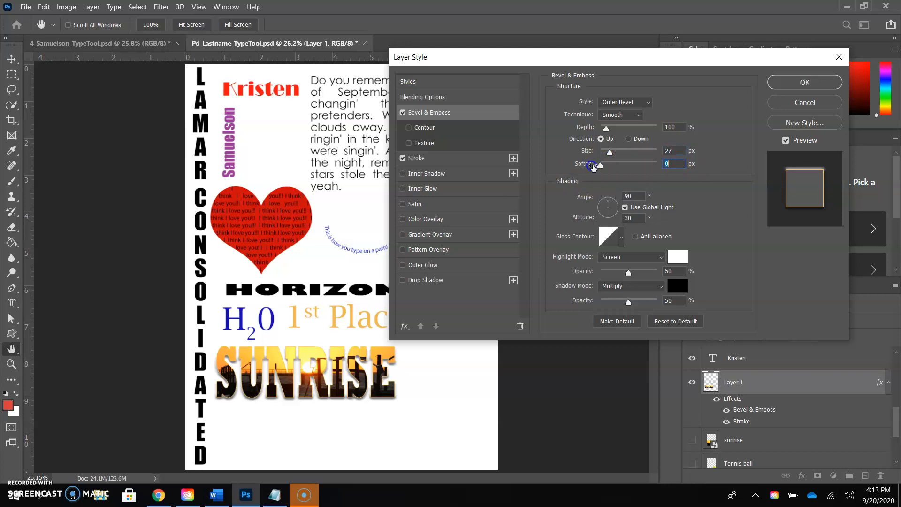
mouse_move(610, 203)
mouse_down()
mouse_move(593, 208)
mouse_move(610, 198)
mouse_up()
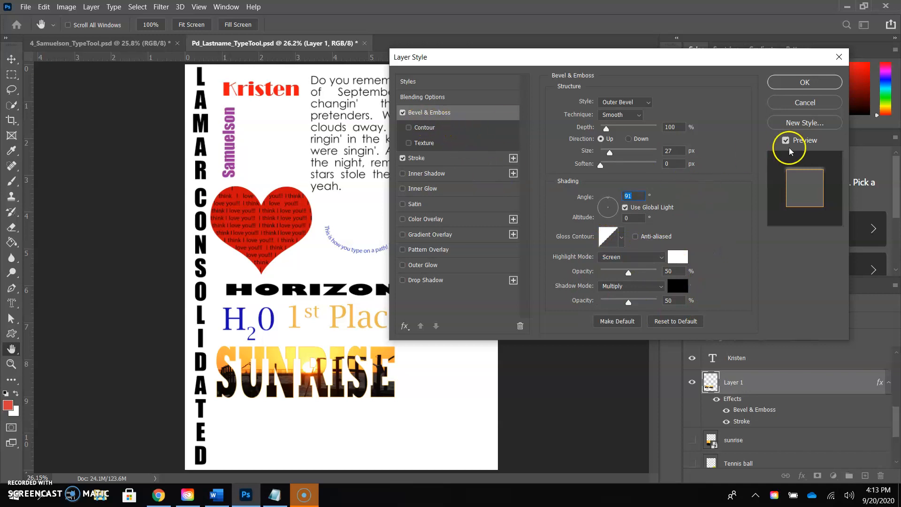
click(695, 322)
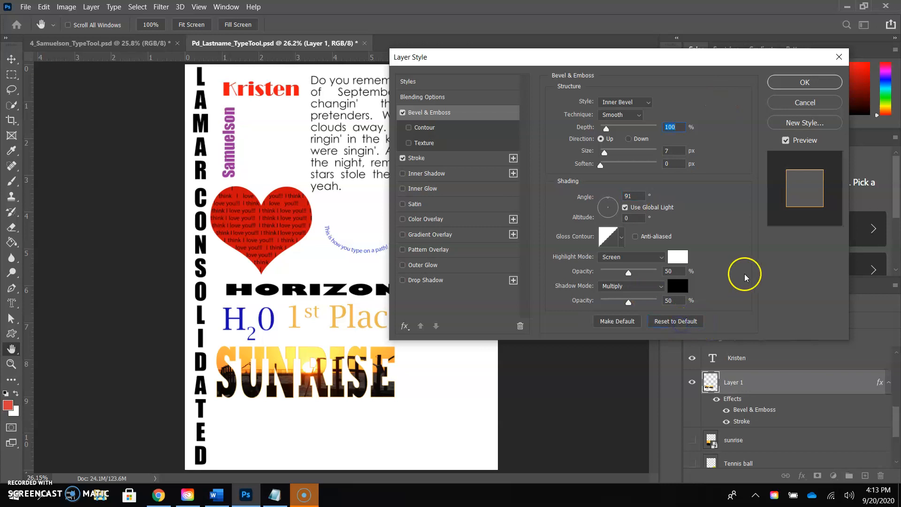
Set the bevel to Outer Bevel, size 25 px, angle 90° and altitude 30°, apply the layer style and deselect the layer.
click(634, 104)
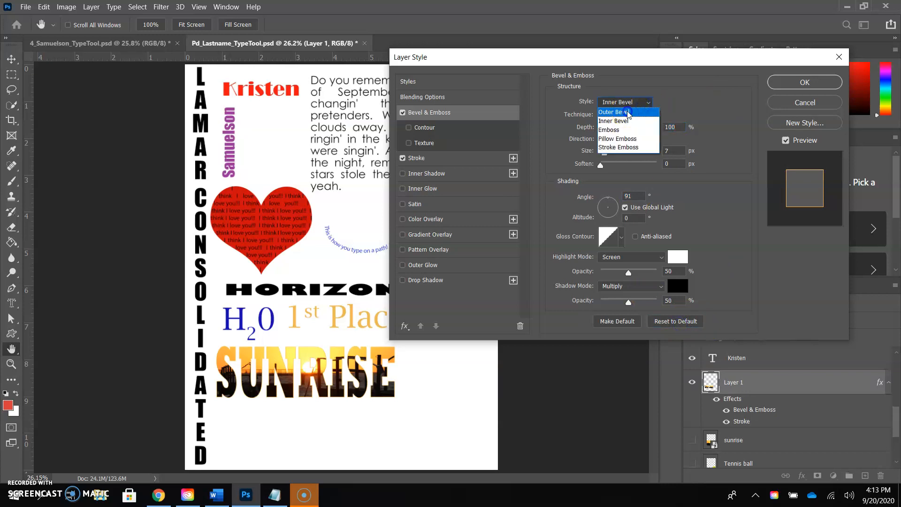
click(627, 113)
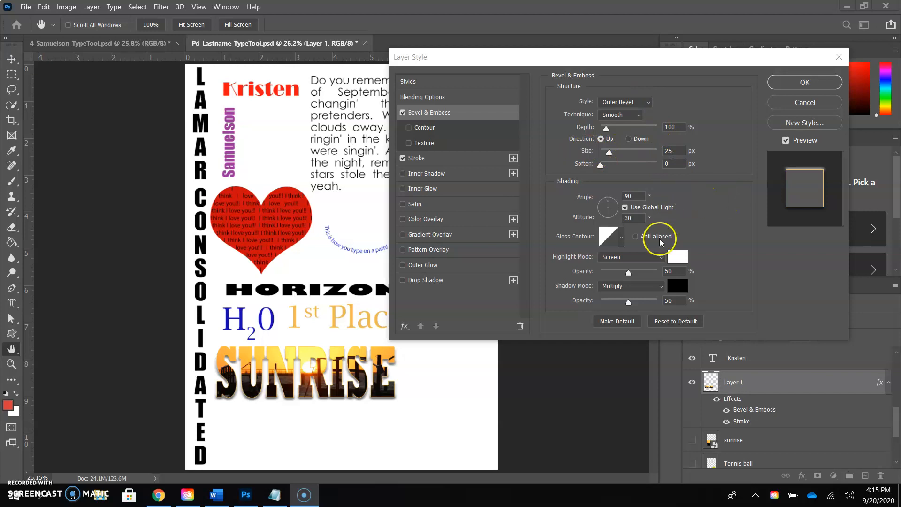
click(816, 86)
click(815, 85)
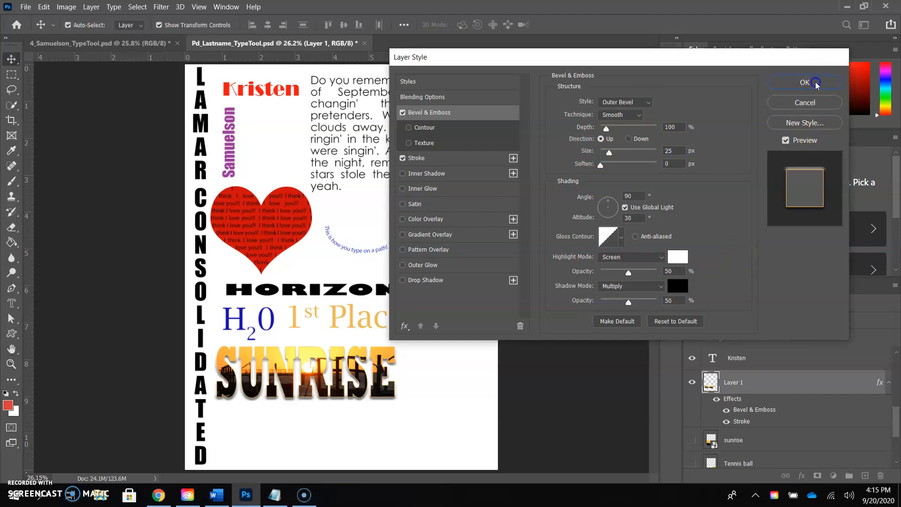
click(475, 413)
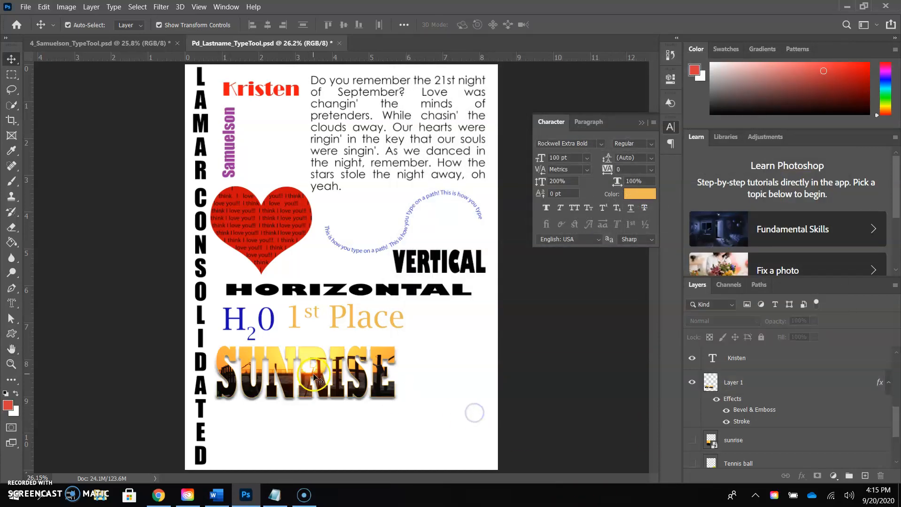
Make the Tennis ball layer visible and move the ball slightly toward the page's lower-right corner.
drag(897, 432, 897, 448)
click(693, 396)
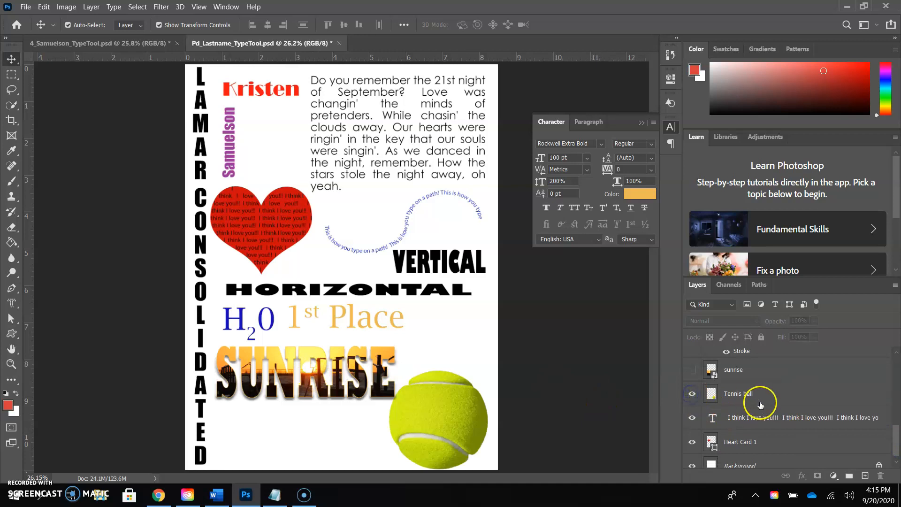
drag(471, 408, 477, 409)
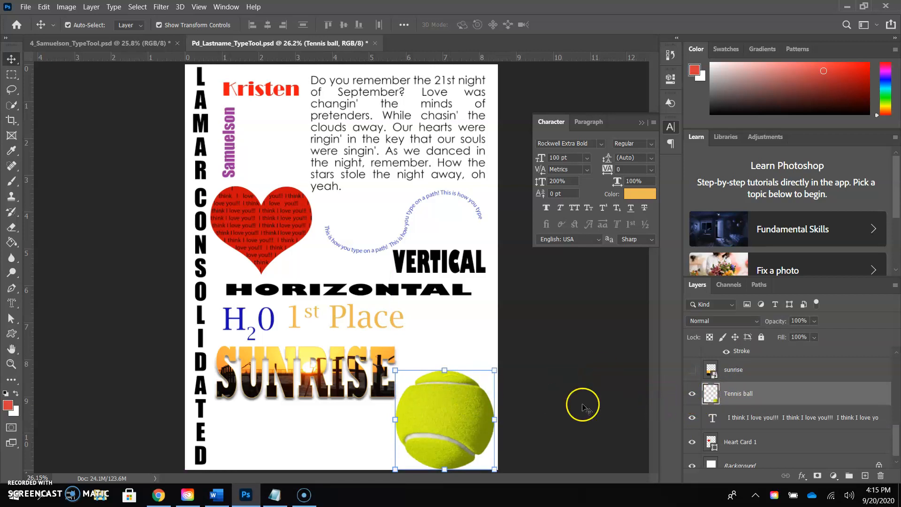
click(492, 334)
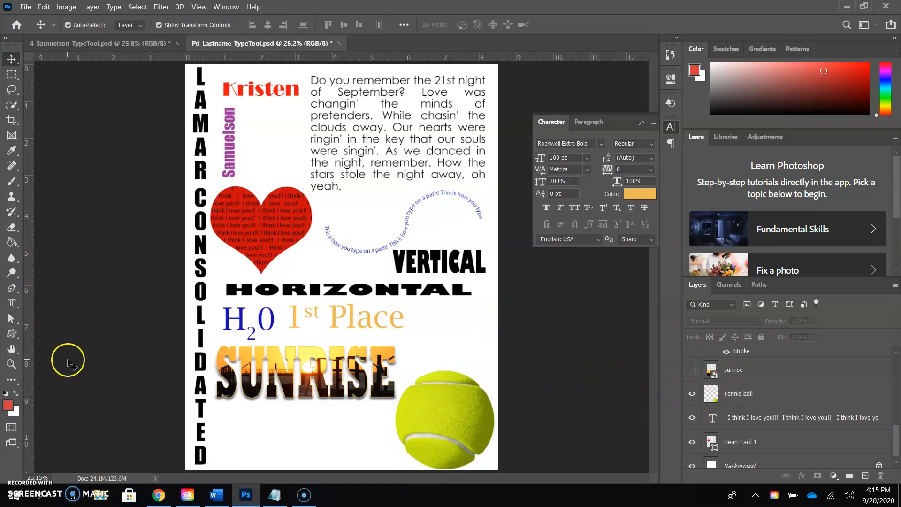
Choose the Horizontal Type tool and set the text color to the web-safe blue 3333cc.
drag(11, 303, 48, 304)
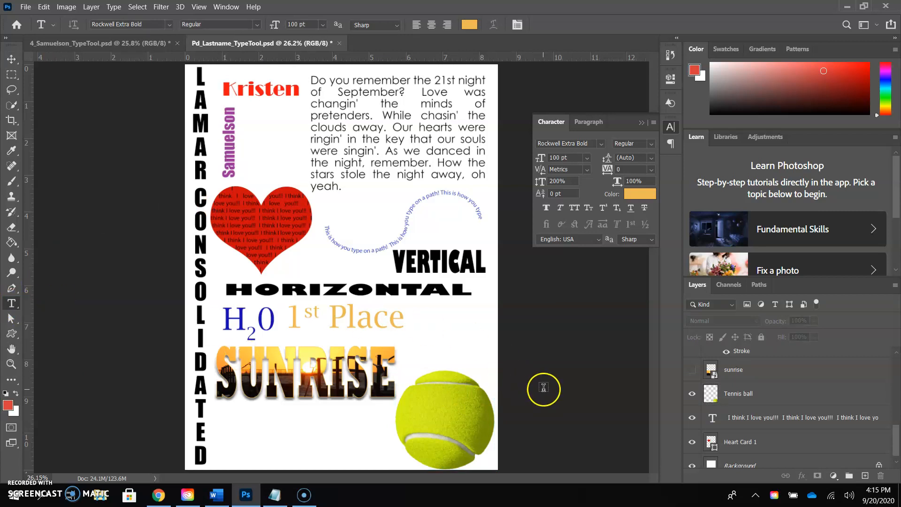
click(650, 197)
mouse_move(641, 174)
mouse_down()
mouse_move(610, 185)
mouse_move(638, 177)
mouse_move(576, 164)
mouse_up()
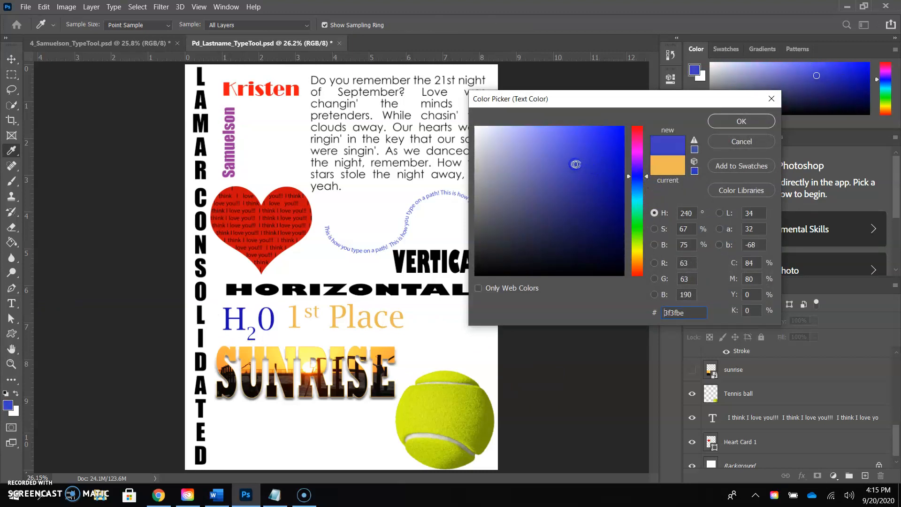
click(695, 171)
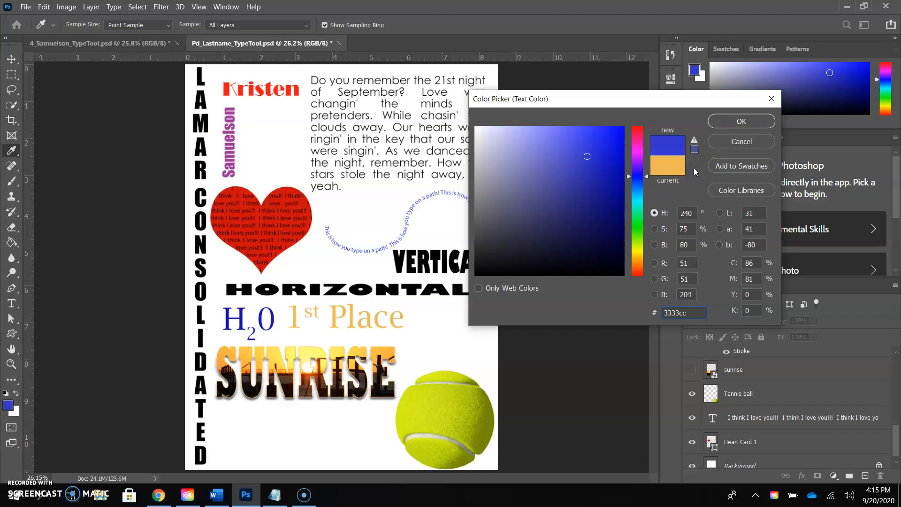
click(741, 121)
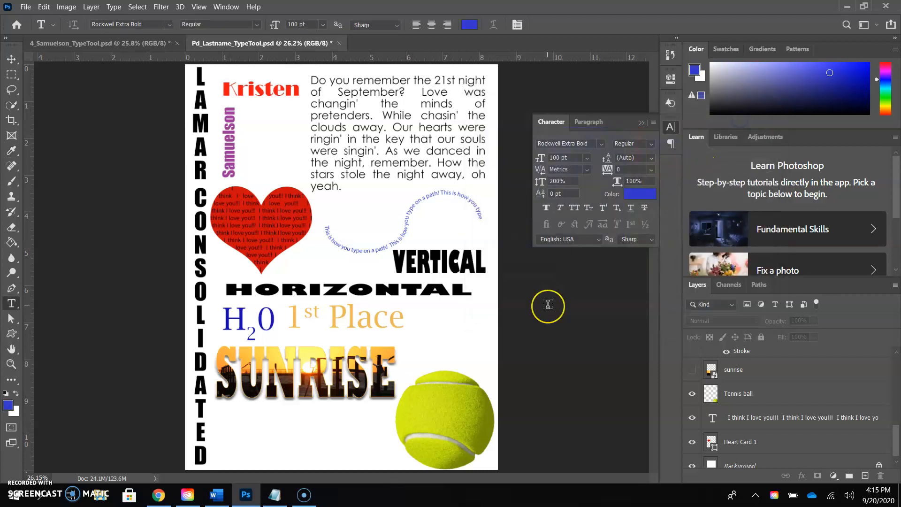
Add the text LCHS over the tennis ball and format it in Impact at 50 pt.
click(423, 412)
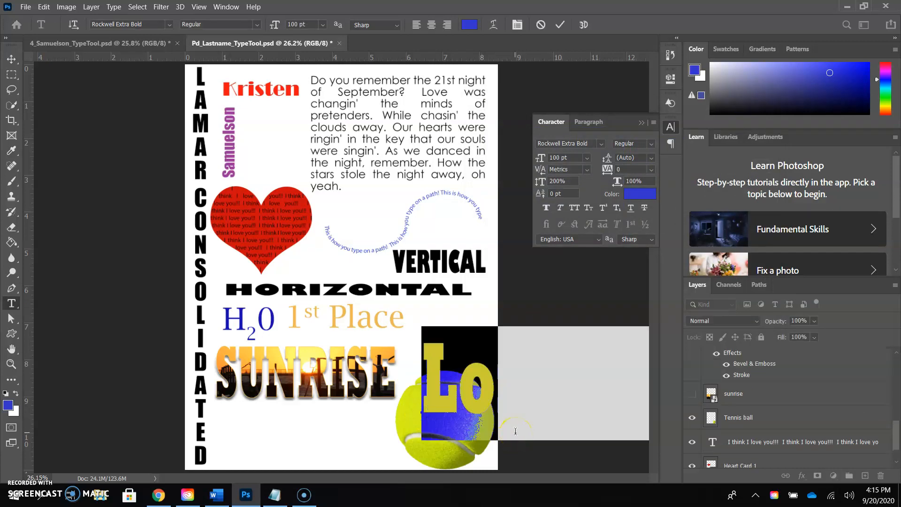
text(LCH)
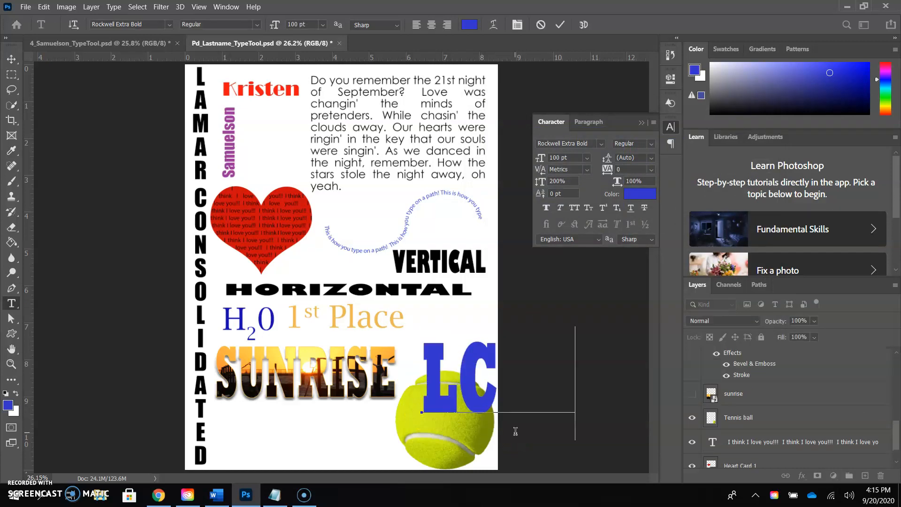
key(ctrl+a)
click(579, 261)
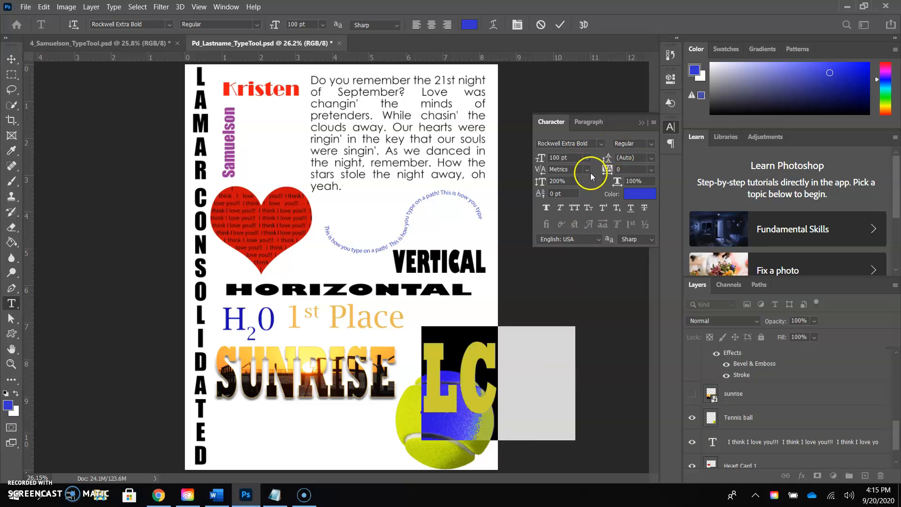
click(586, 144)
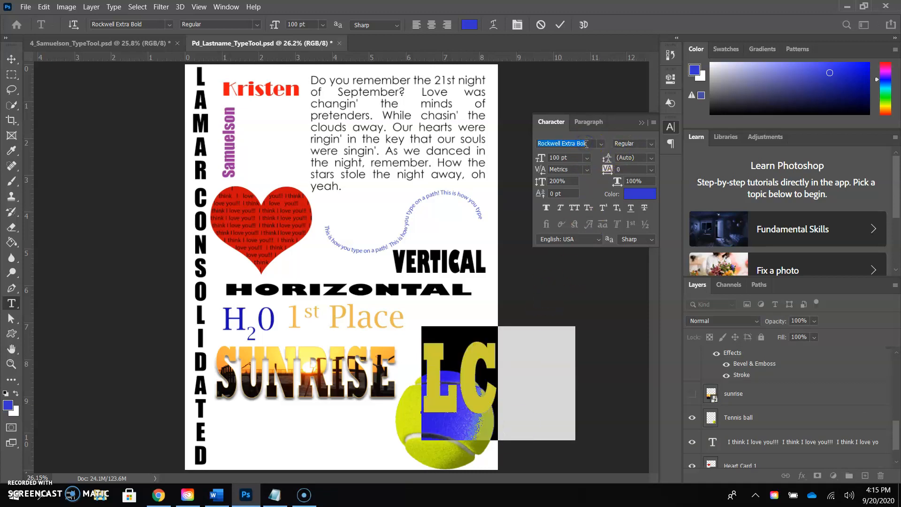
text(IMd)
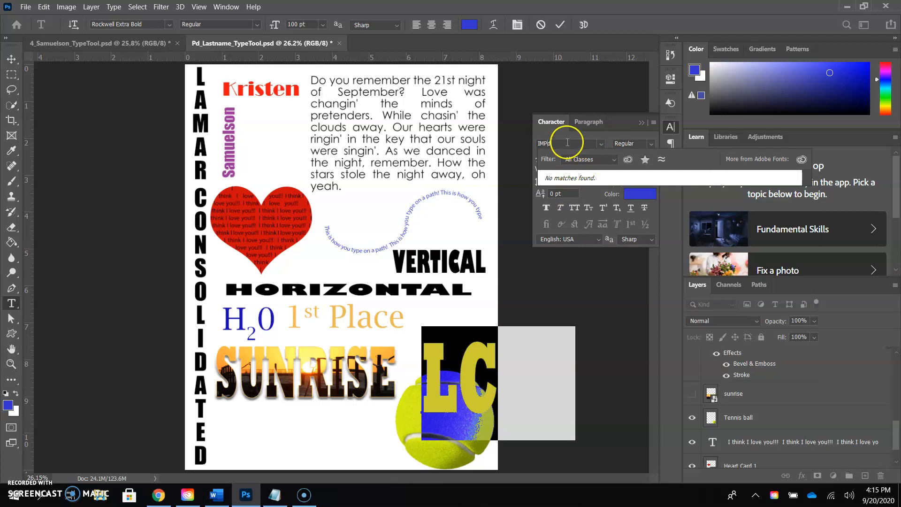
key(BackSpace)
click(589, 177)
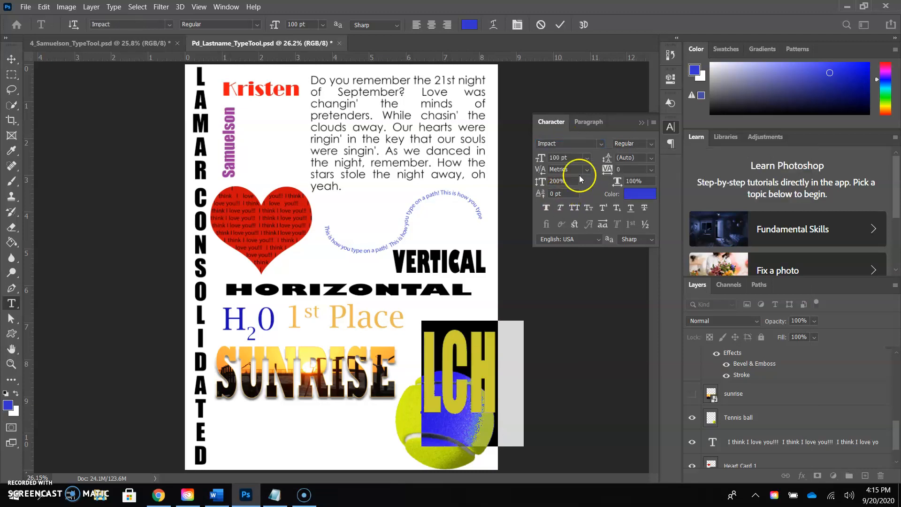
click(554, 158)
key(Tab)
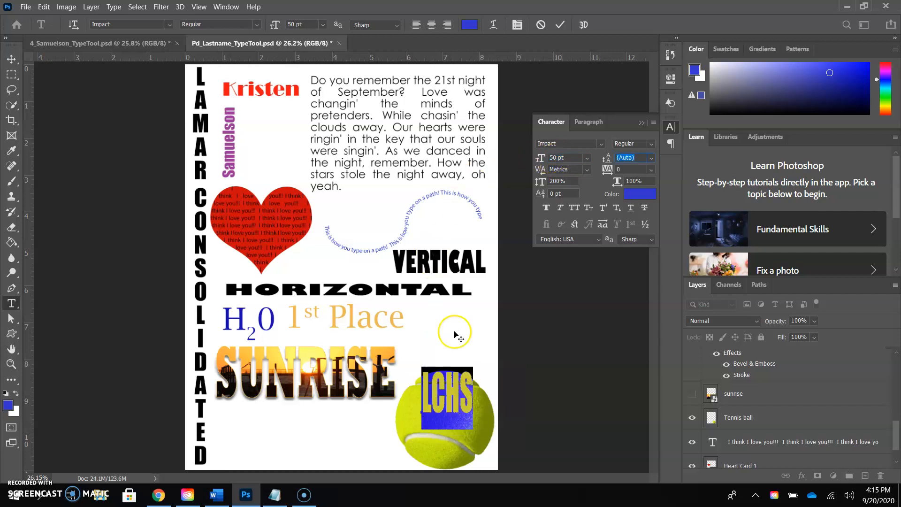
Set the LCHS text's vertical scale to 100% and reposition it on the upper half of the tennis ball.
click(11, 59)
drag(451, 393, 449, 411)
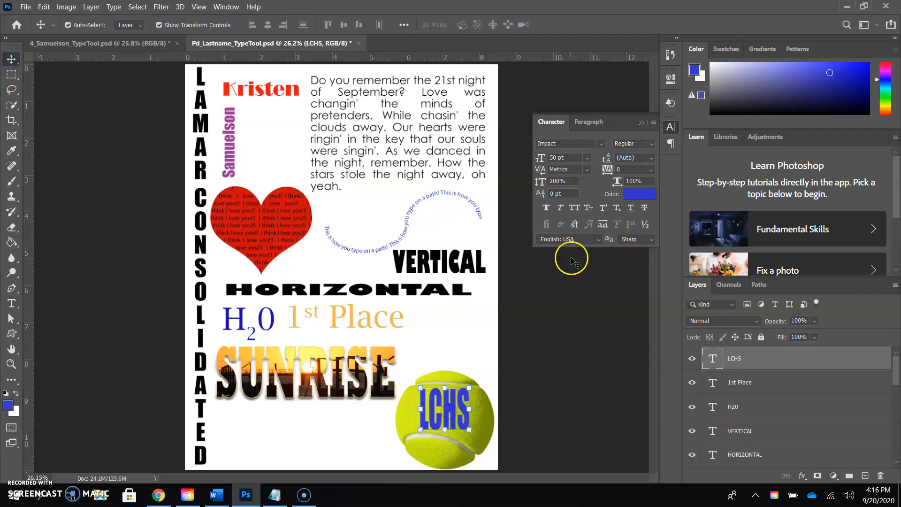
click(556, 181)
text(100)
key(Return)
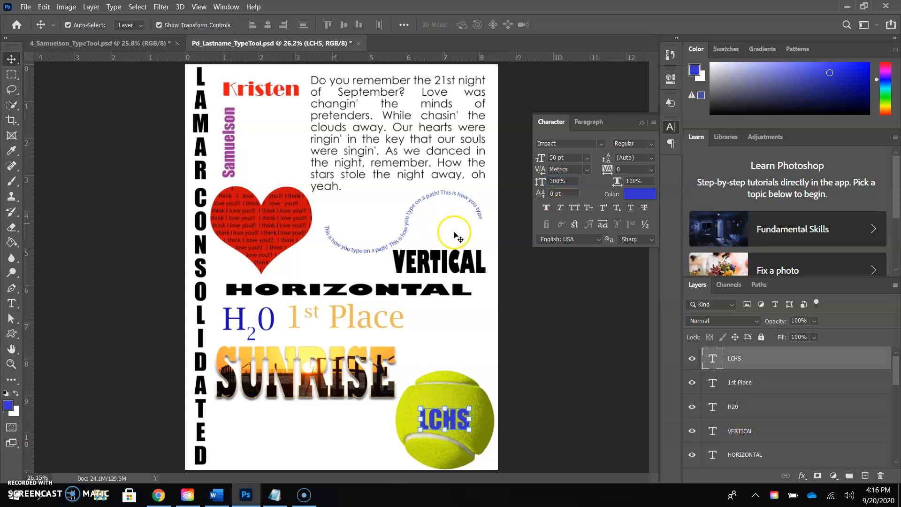
drag(454, 424, 451, 413)
Set the LCHS font size to 75 pt and move the text back over the middle of the tennis ball.
double_click(555, 158)
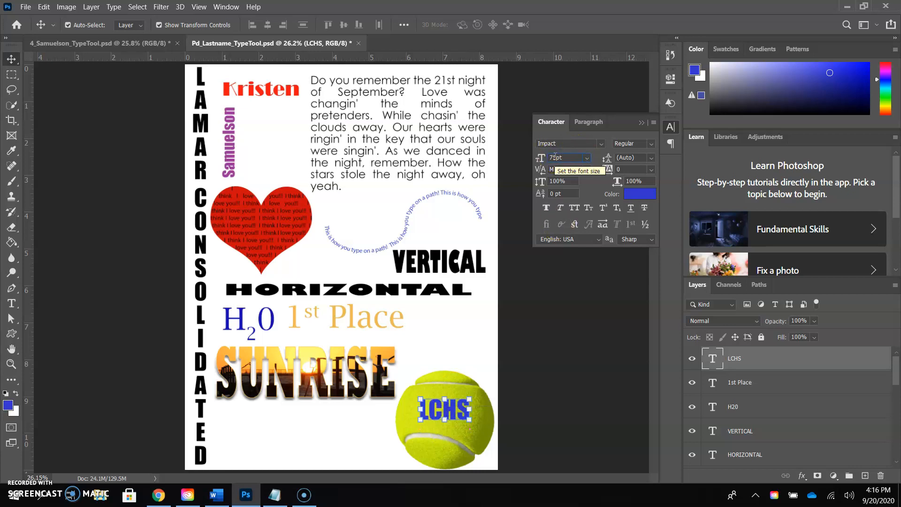
key(Return)
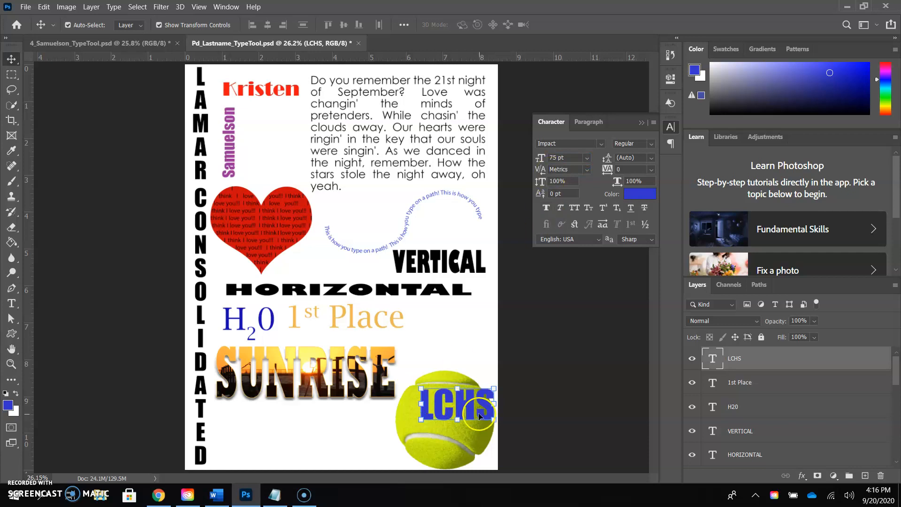
drag(467, 409, 456, 411)
key(Up)
key(Up)
key(Up)
key(Up)
key(Up)
key(Up)
key(Up)
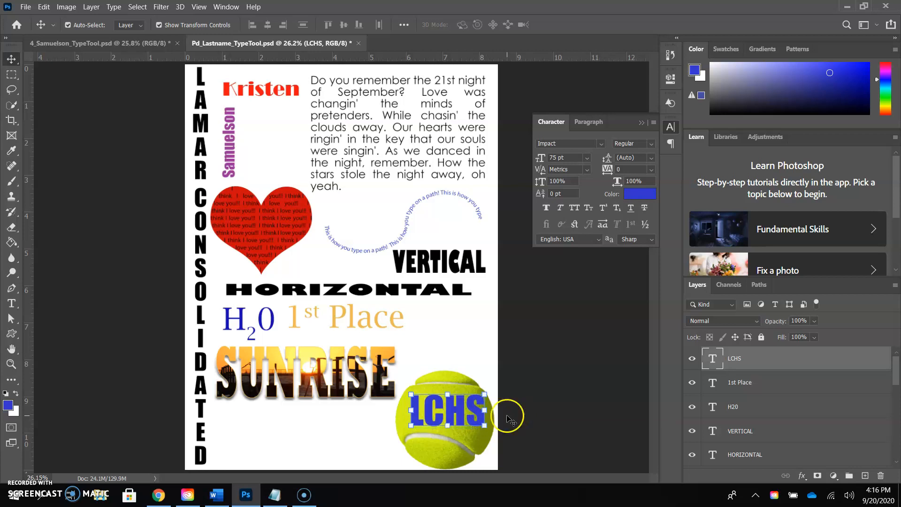
Nudge the LCHS text slightly left on the ball with Free Transform, apply the transform and deselect the layer.
key(ctrl+t)
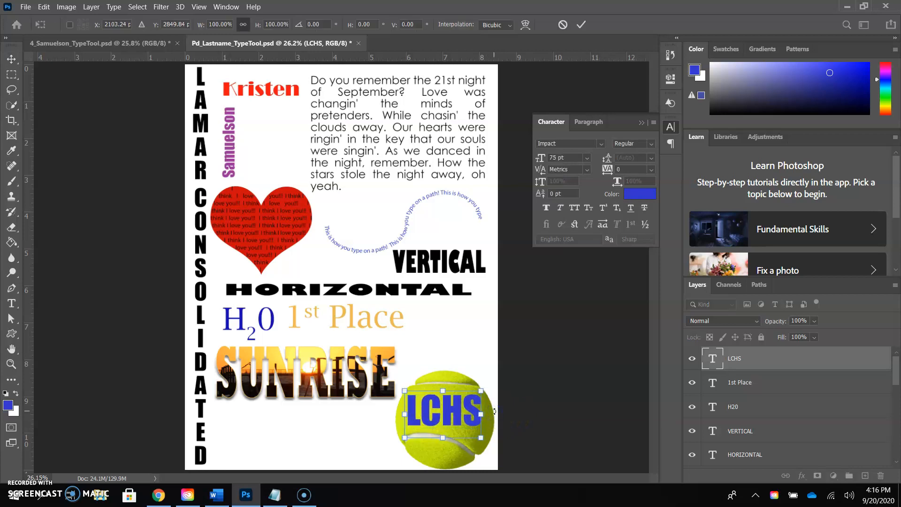
key(Left)
key(Left)
key(Left)
key(Left)
key(Left)
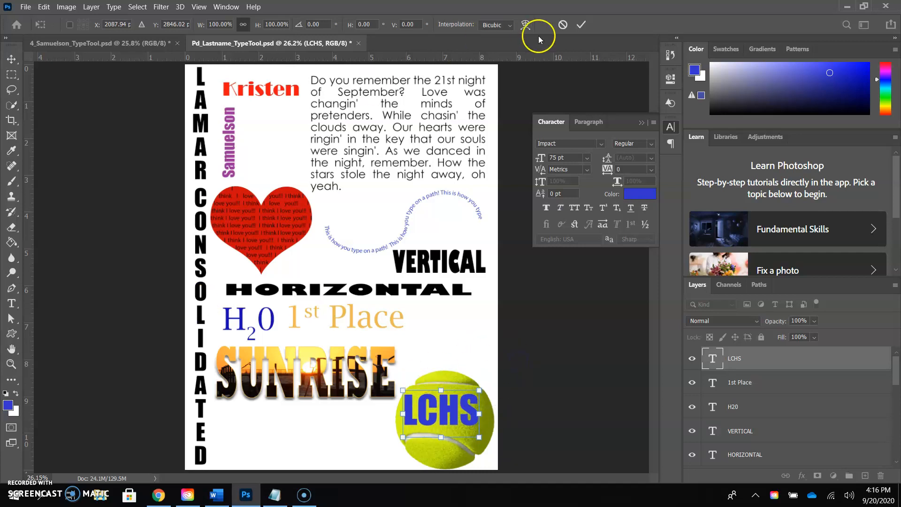
click(582, 24)
click(616, 378)
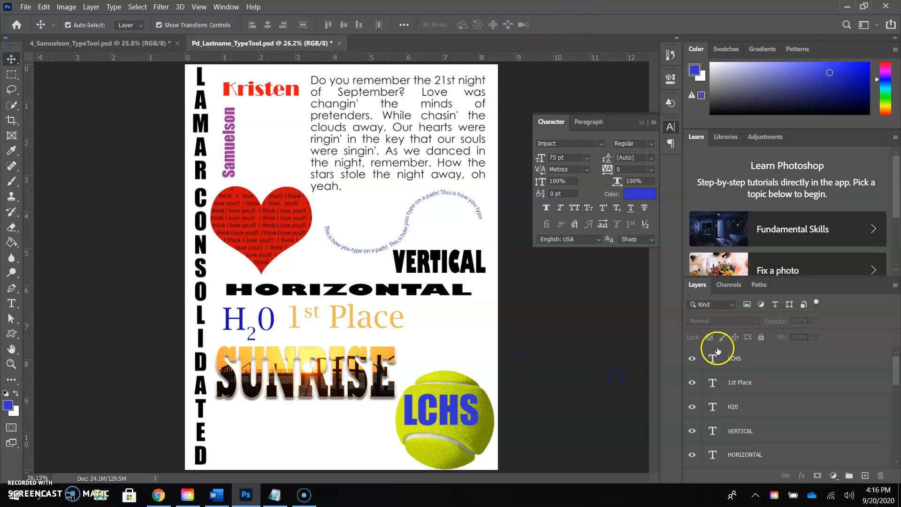
Hide and reshow the LCHS layer, then select it and check which Transform operations are available for live type.
click(693, 359)
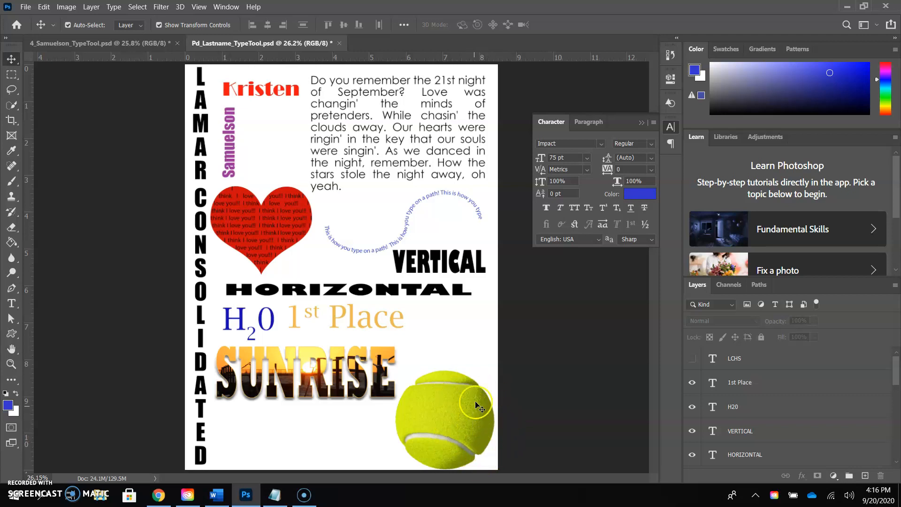
click(692, 359)
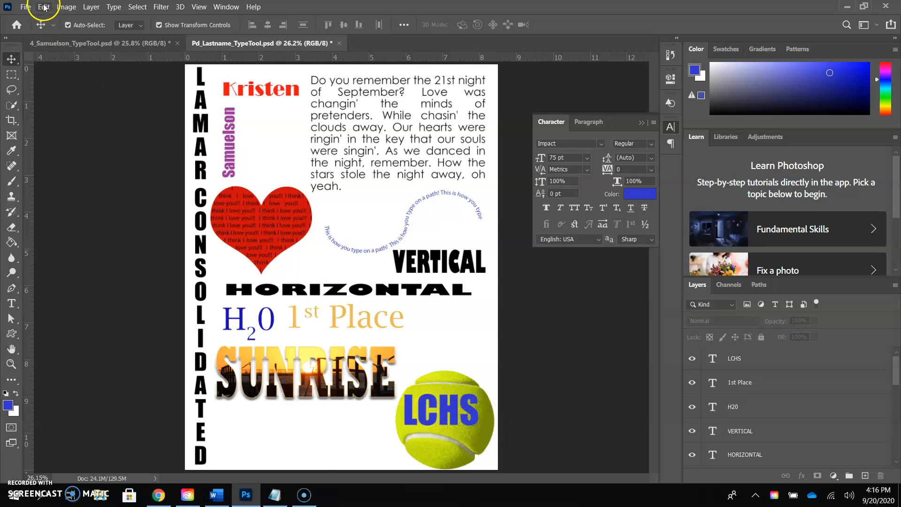
click(737, 350)
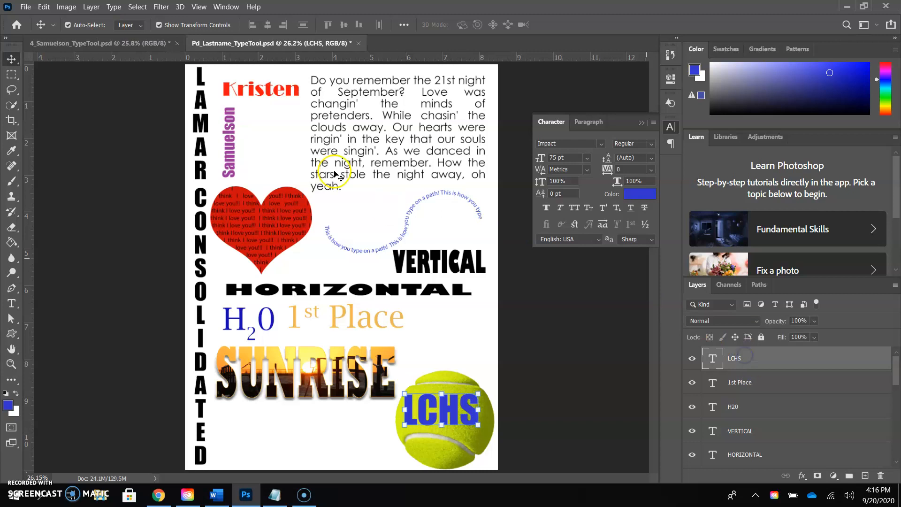
click(44, 8)
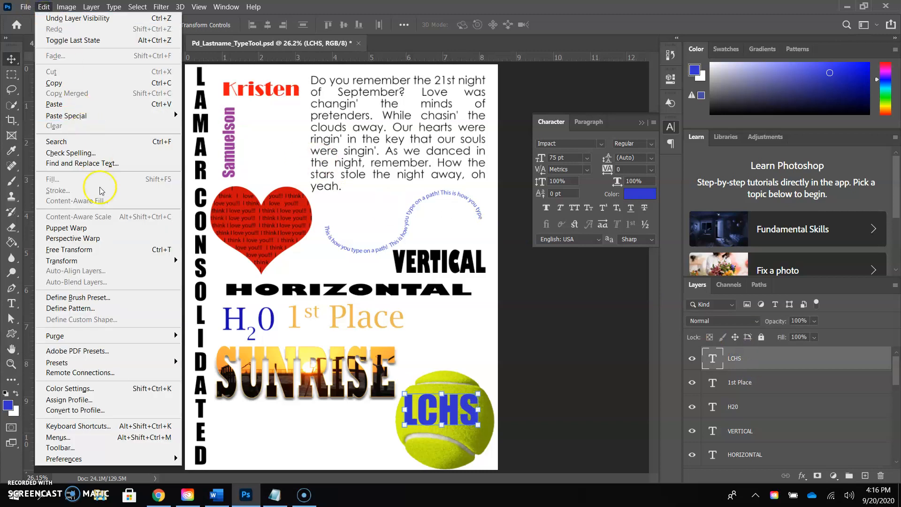
mouse_move(141, 260)
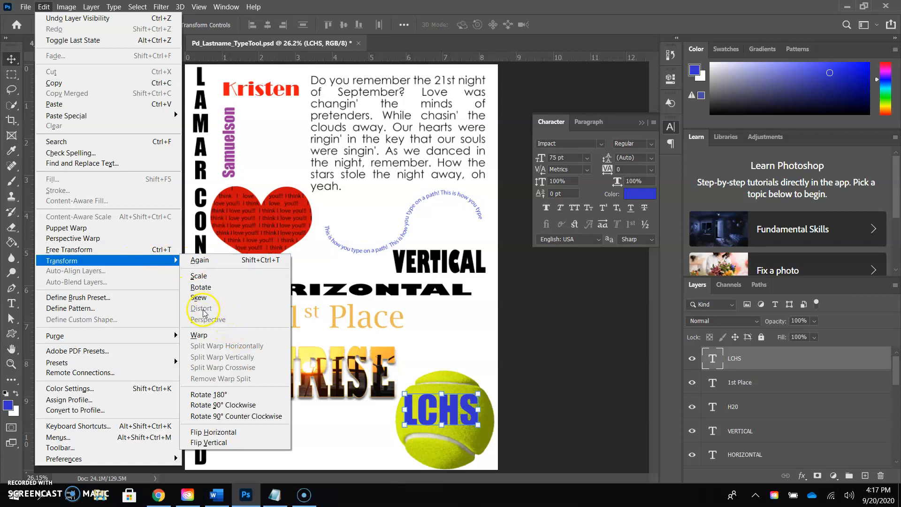
Rasterize the LCHS type layer.
click(757, 363)
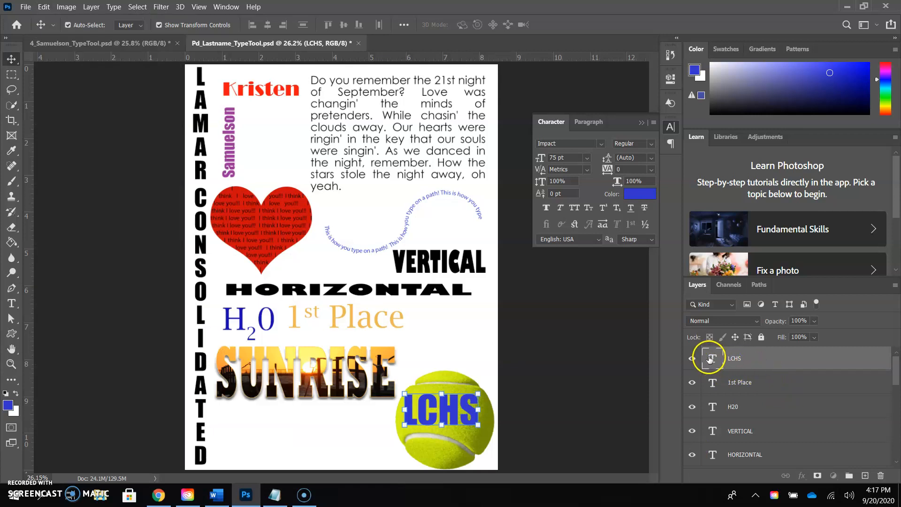
right_click(759, 359)
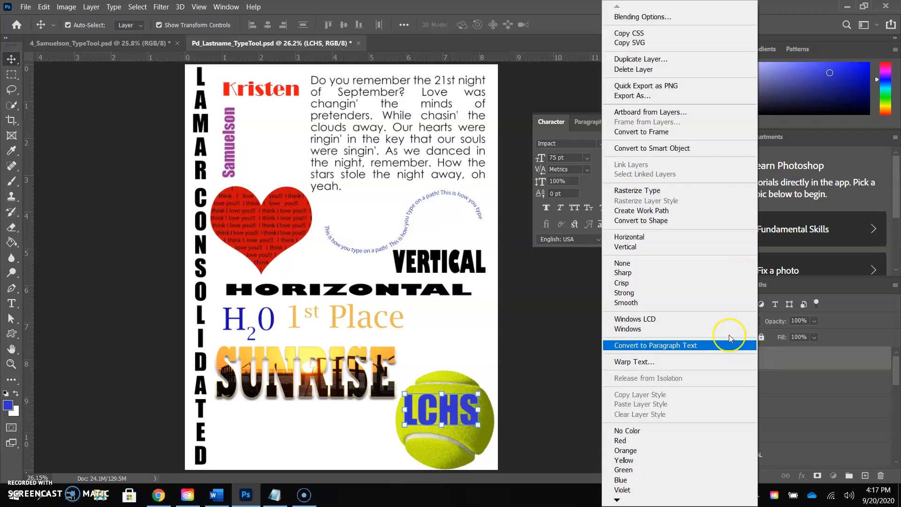
click(667, 191)
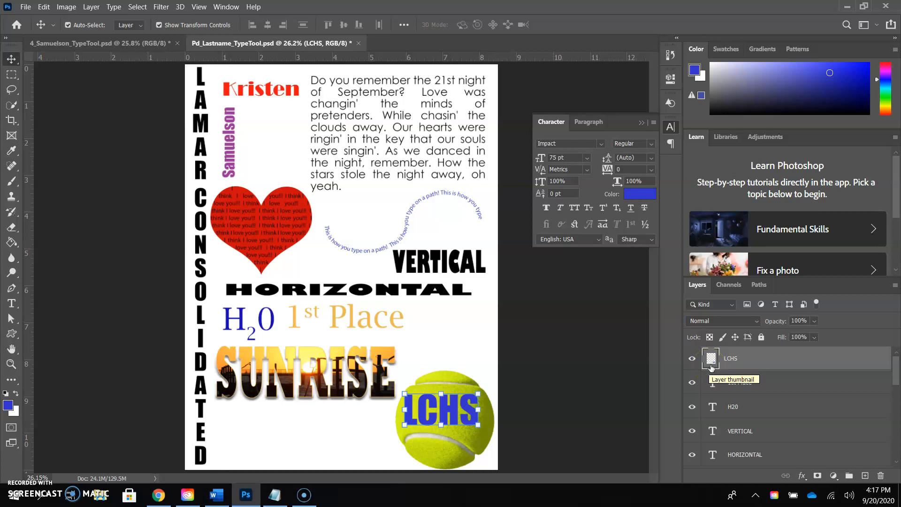
Start a Distort transform on LCHS and stretch its right side taller by pulling the two right corners apart.
click(49, 9)
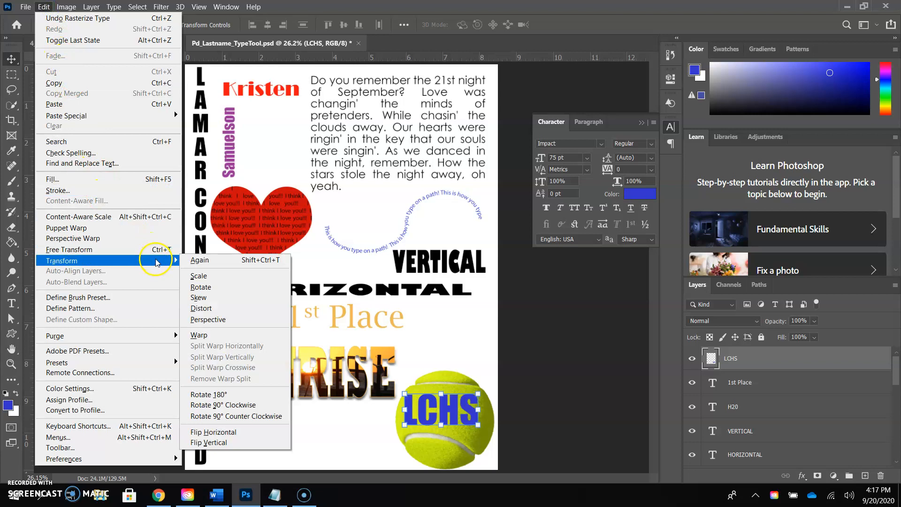
click(221, 310)
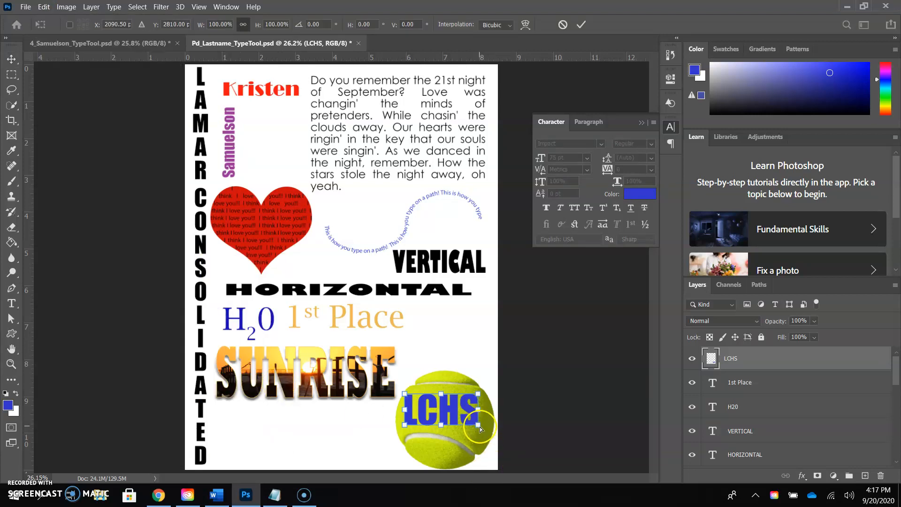
drag(479, 427, 481, 439)
drag(478, 394, 478, 390)
click(407, 427)
drag(406, 427, 407, 428)
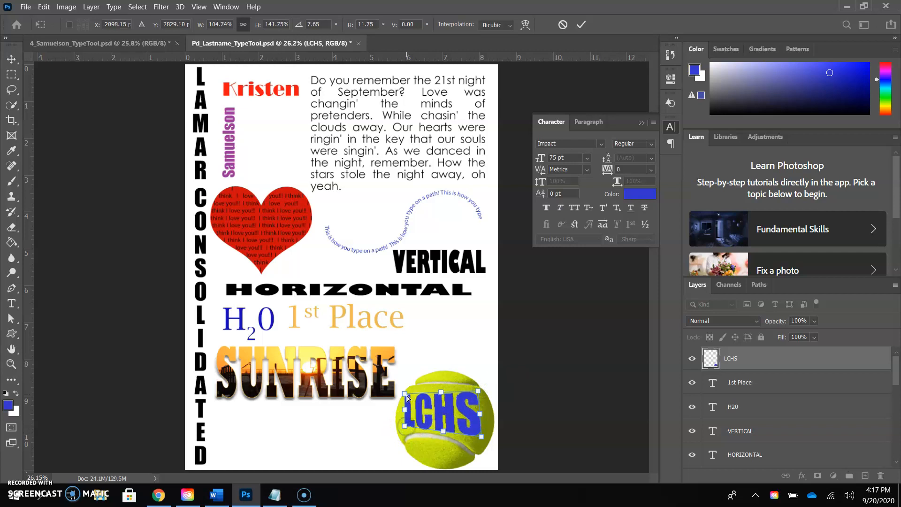
Pull the LCHS upper-left corner inward and its lower-left corner slightly outward, apply the distortion and deselect the layer.
drag(406, 393, 412, 390)
click(404, 425)
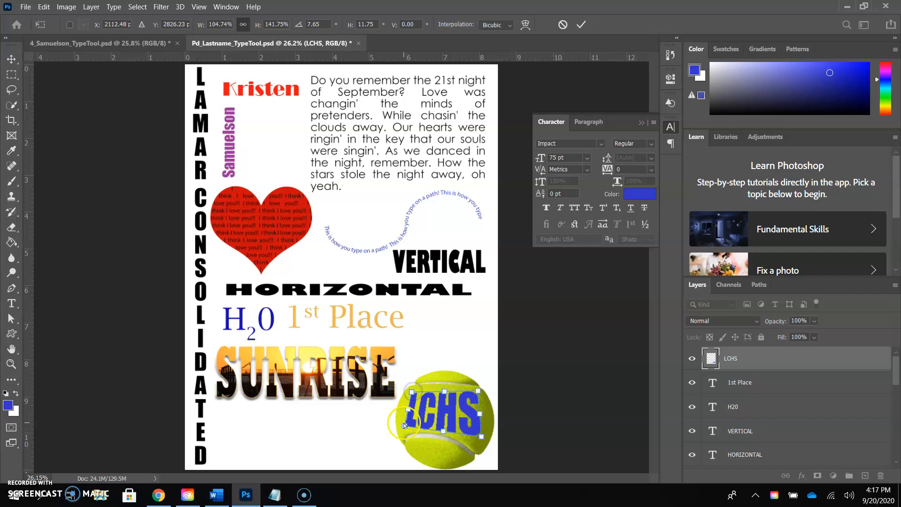
drag(404, 424, 402, 425)
drag(482, 438, 483, 439)
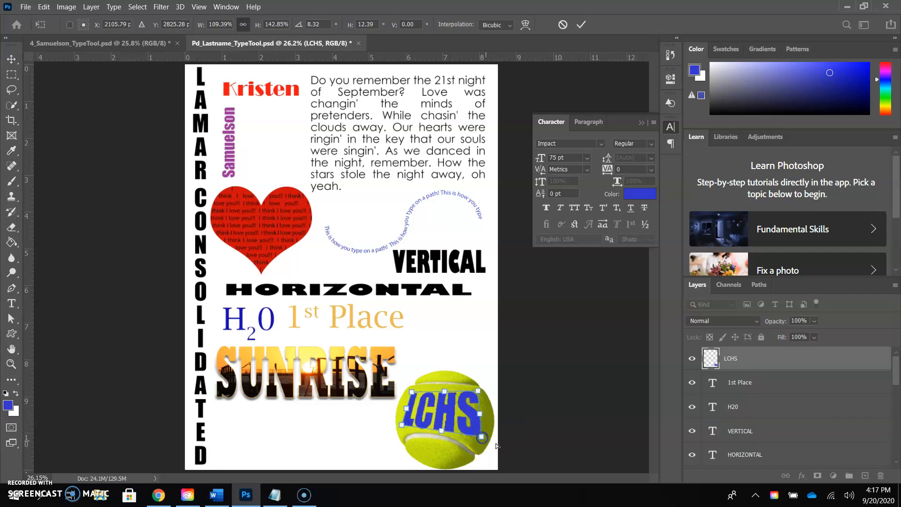
click(582, 23)
click(634, 365)
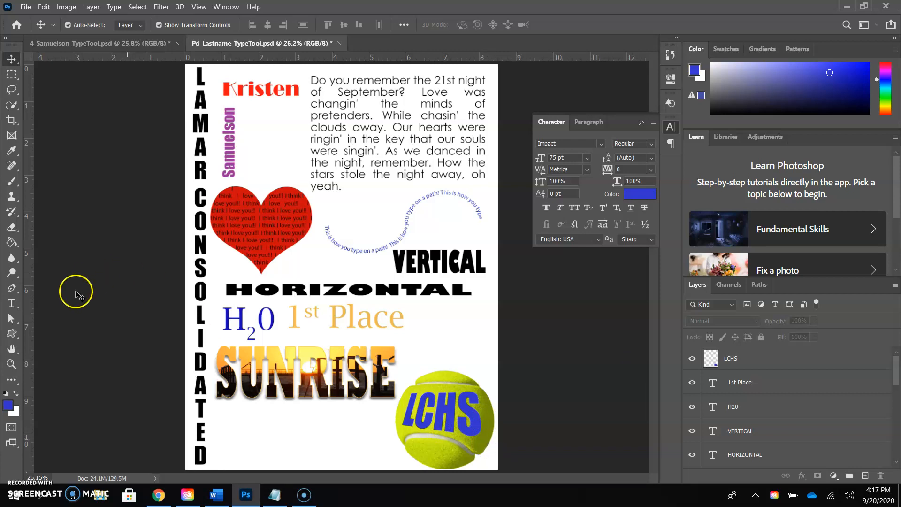
Set the Type tool's text color to web-safe bright green, 33ff33.
click(8, 305)
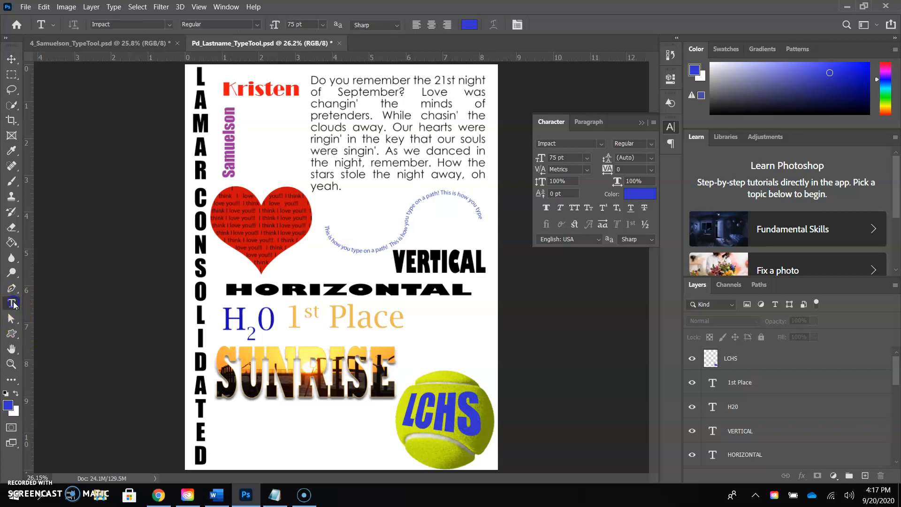
click(640, 194)
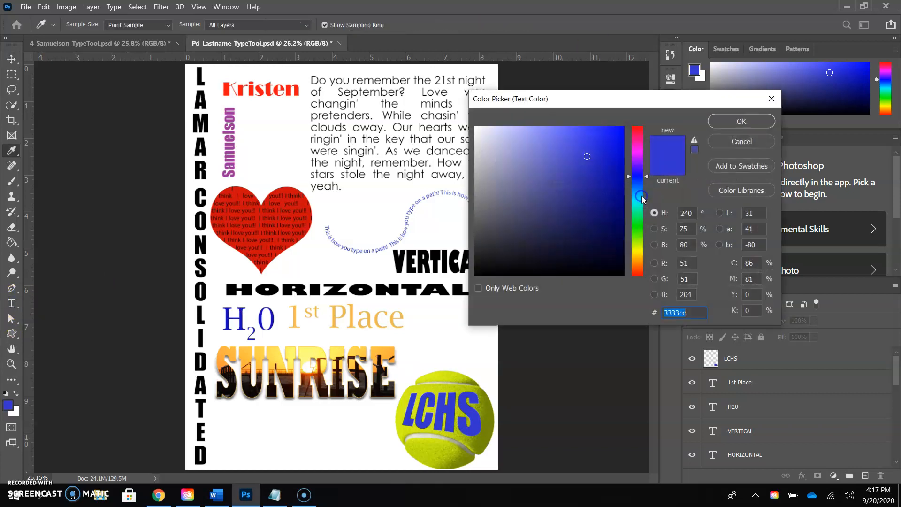
drag(640, 161, 640, 155)
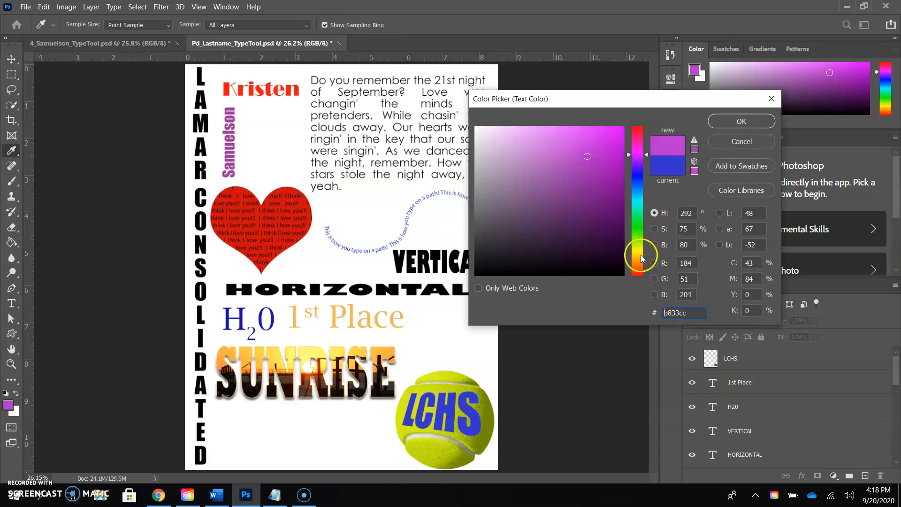
drag(641, 255, 635, 223)
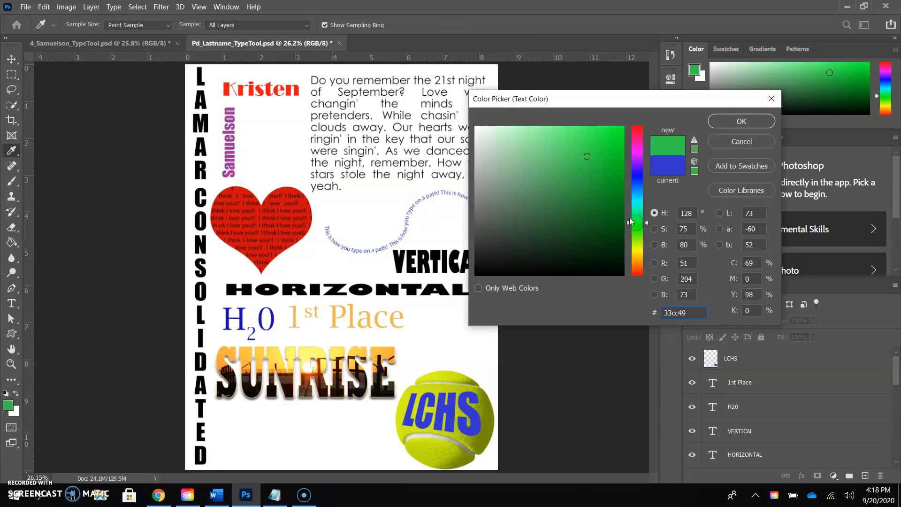
drag(620, 159, 606, 139)
click(694, 172)
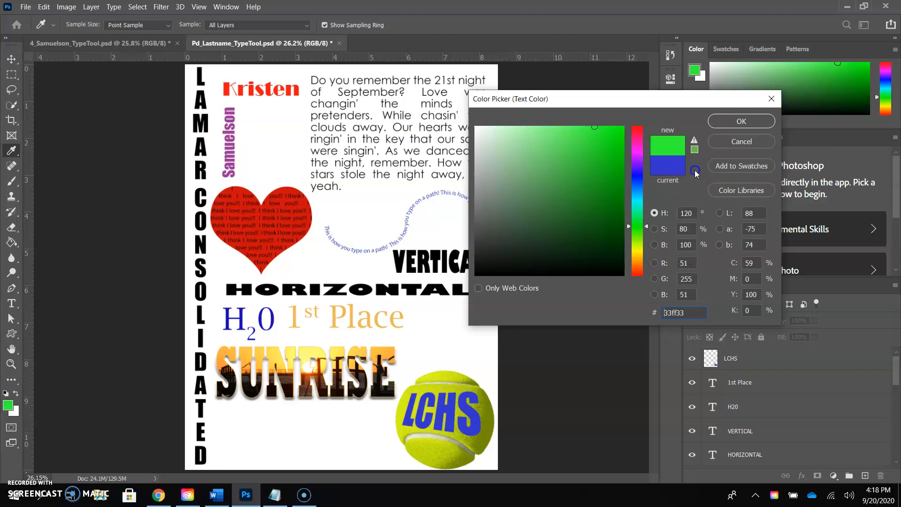
click(725, 122)
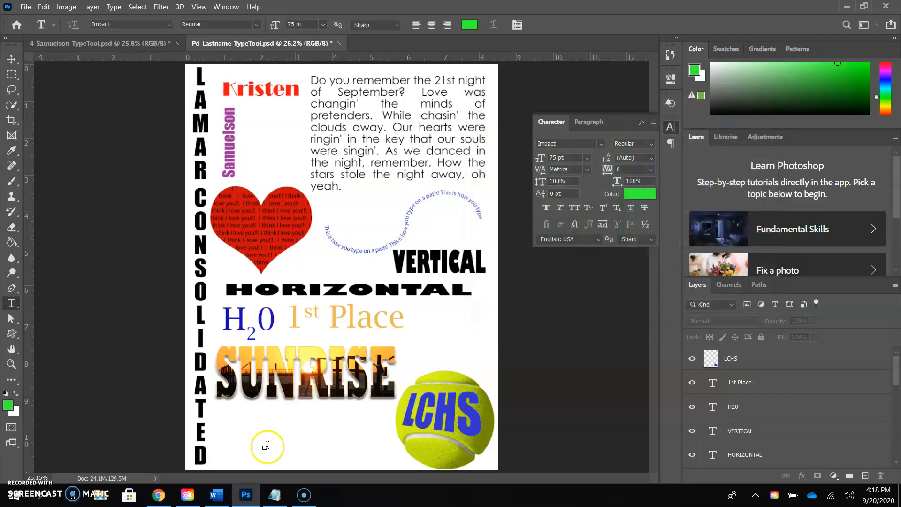
Add the word WARP in 75 pt Impact below SUNRISE and shift it slightly down.
click(247, 438)
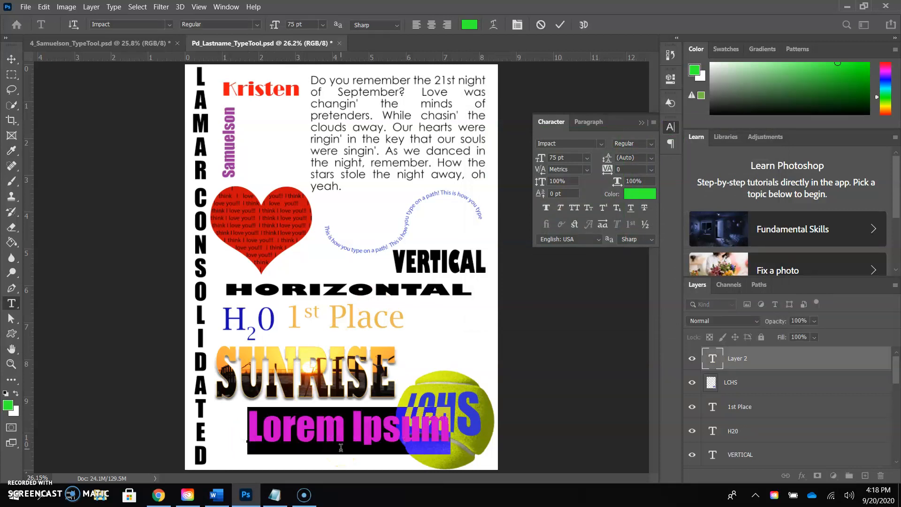
text(WARP)
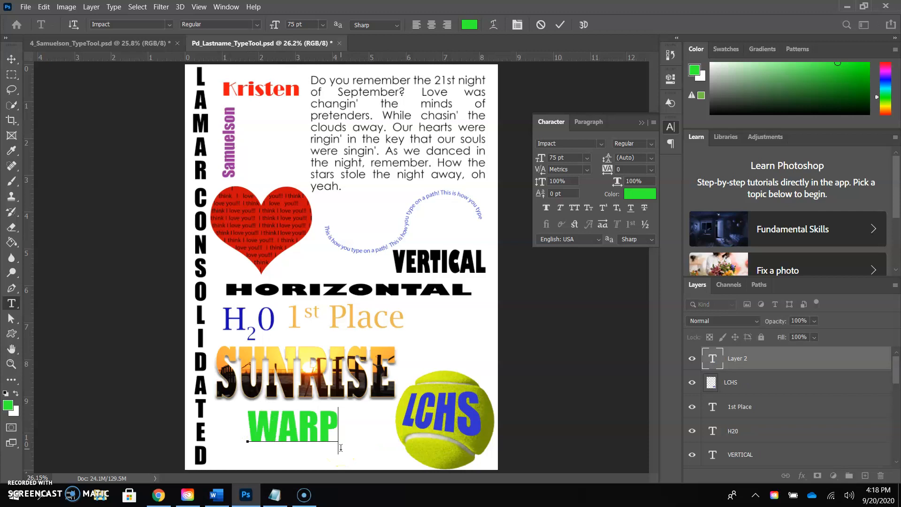
click(12, 58)
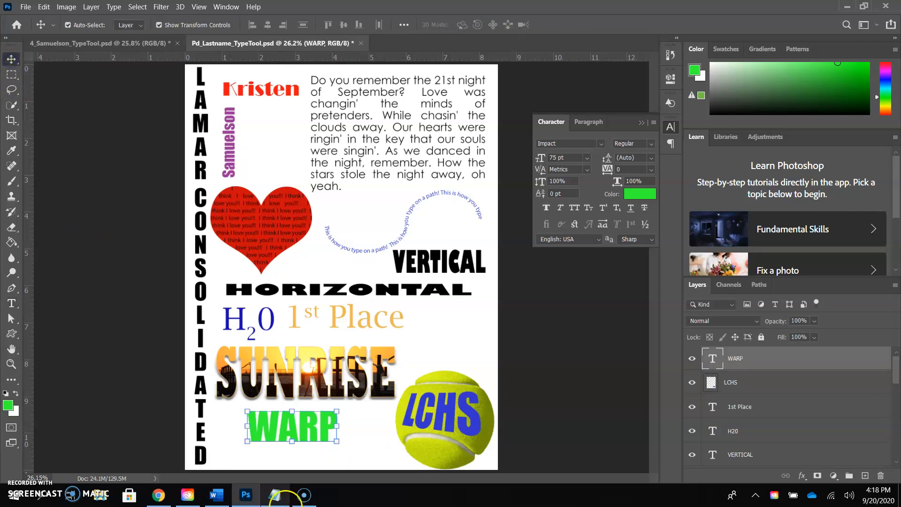
drag(307, 435, 305, 438)
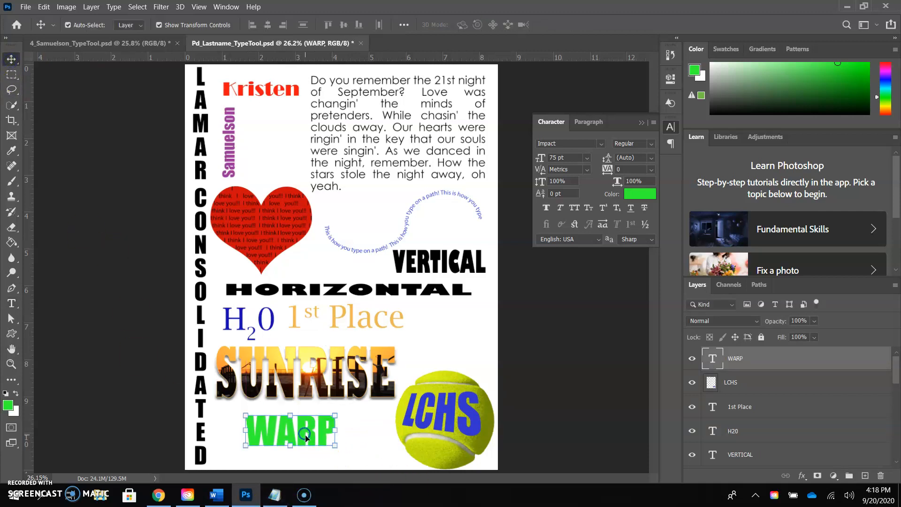
Check which Transform operations are available for the live WARP text.
click(44, 7)
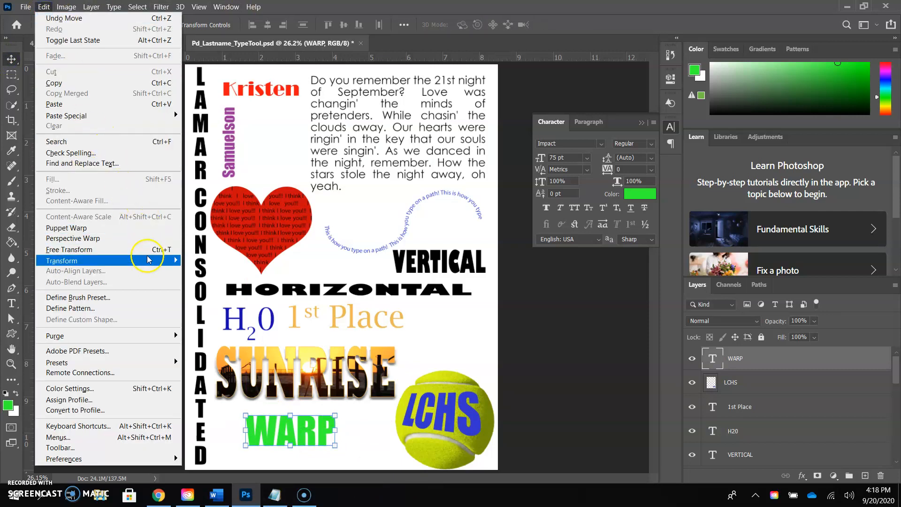
mouse_move(154, 265)
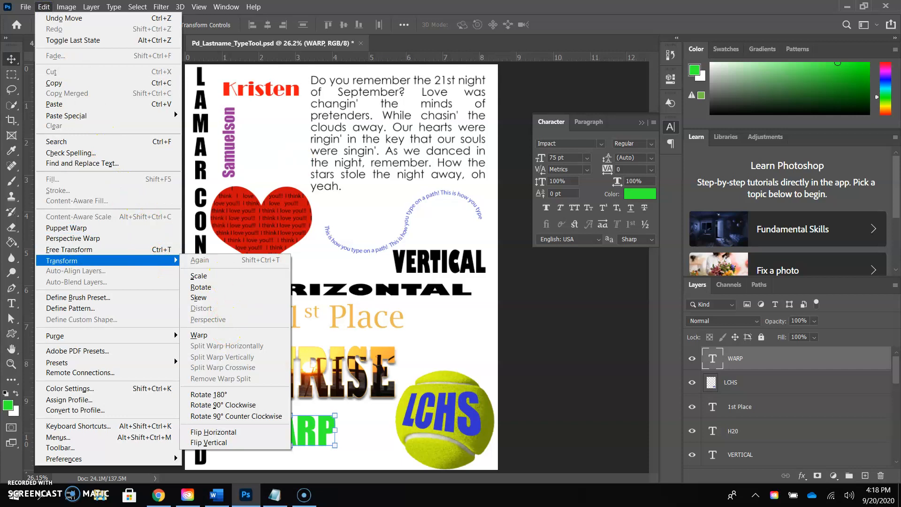
click(350, 401)
click(308, 439)
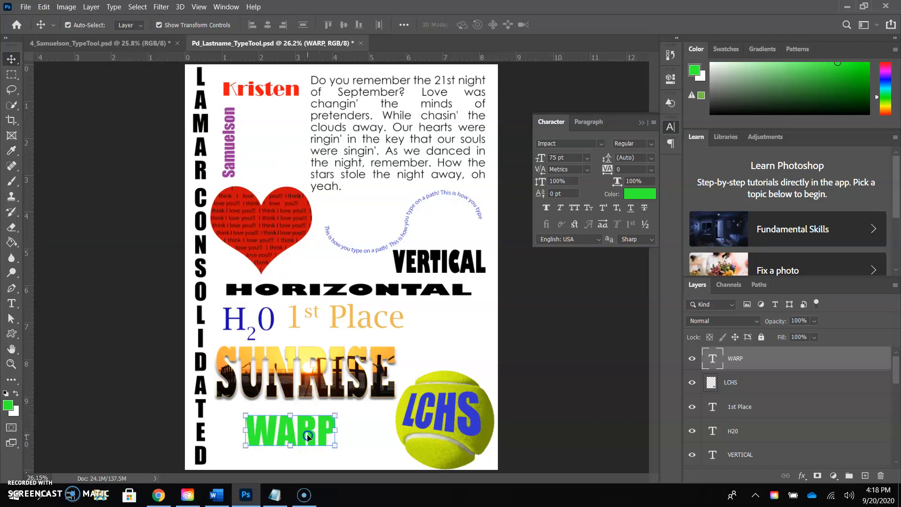
Start a text warp on WARP, preview Arc, Arc Lower and Arch, and choose the Bulge style with a +69% bend.
double_click(308, 439)
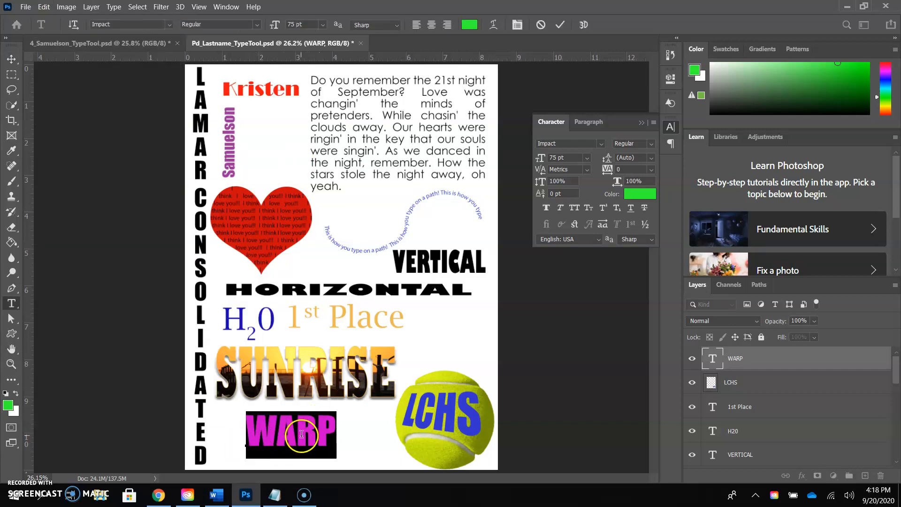
click(494, 26)
click(452, 121)
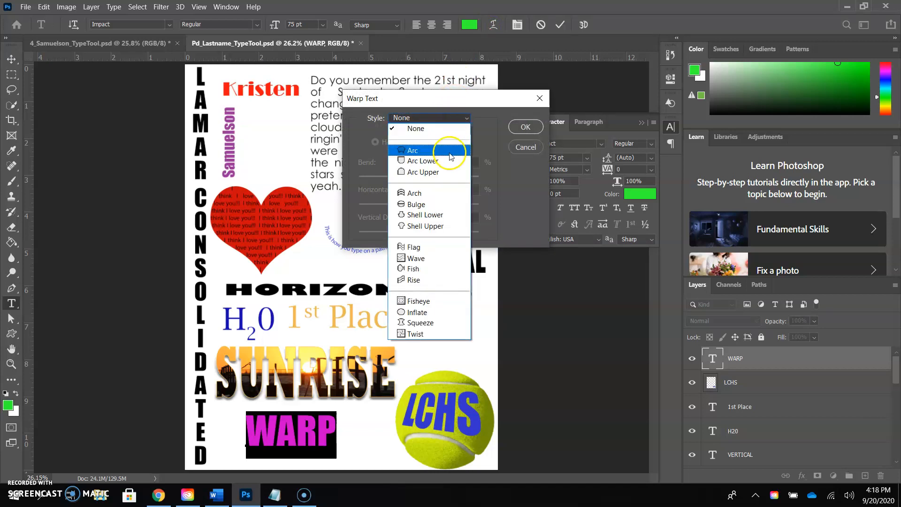
click(449, 155)
click(433, 118)
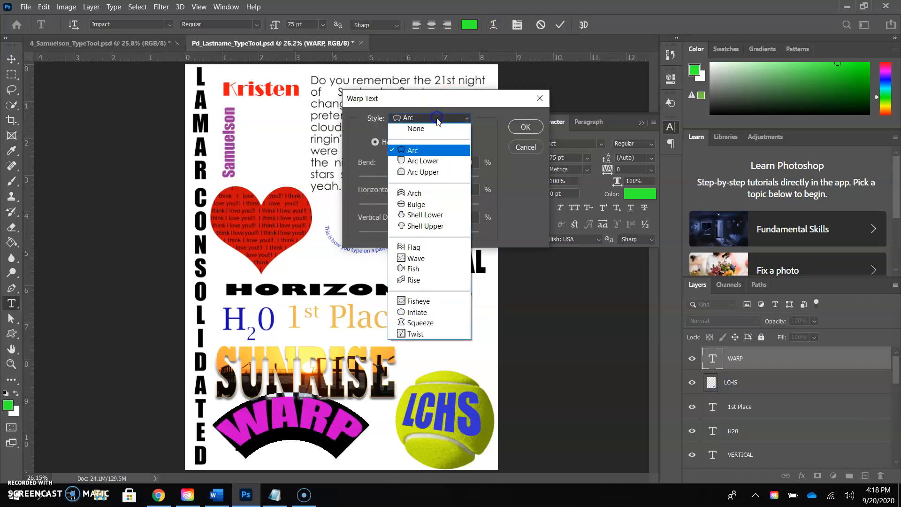
click(439, 160)
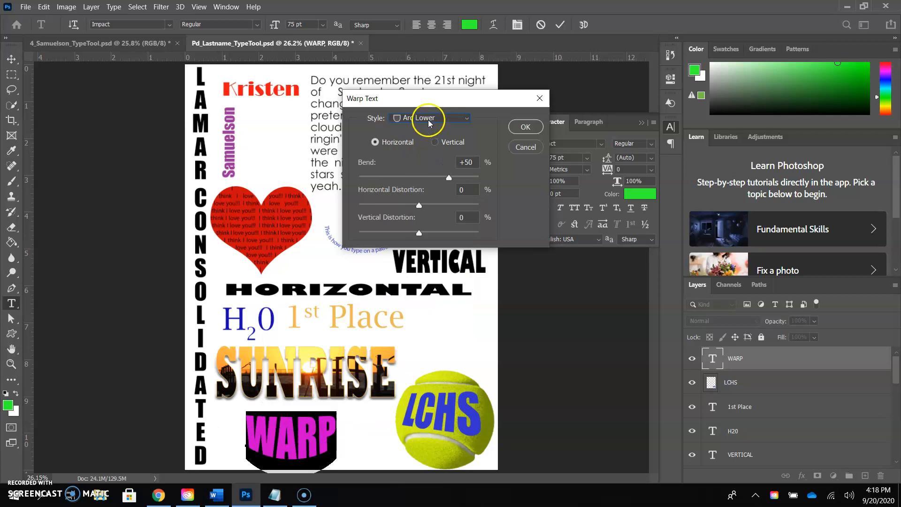
click(430, 118)
click(436, 193)
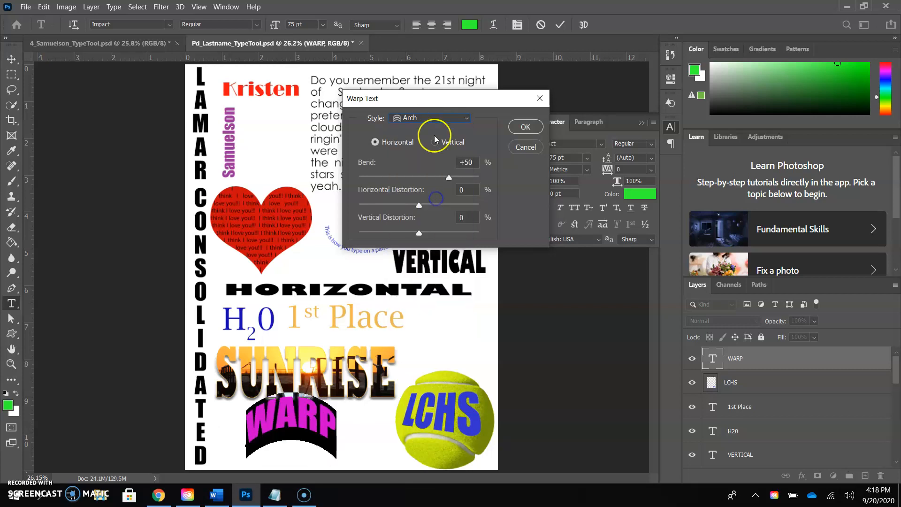
click(431, 119)
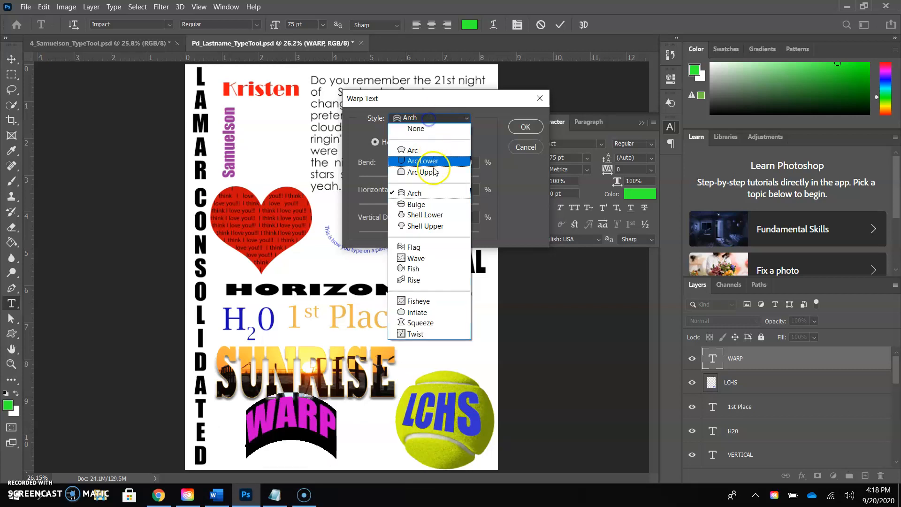
click(433, 202)
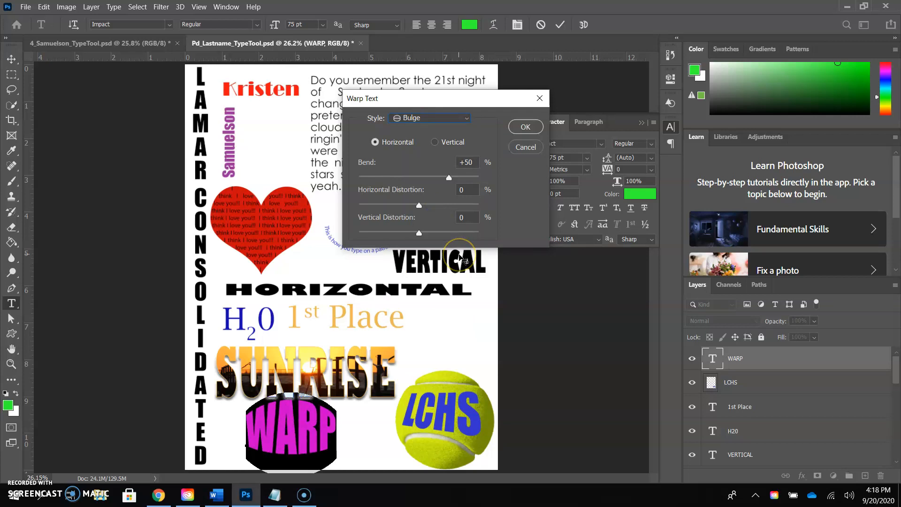
drag(450, 178, 462, 180)
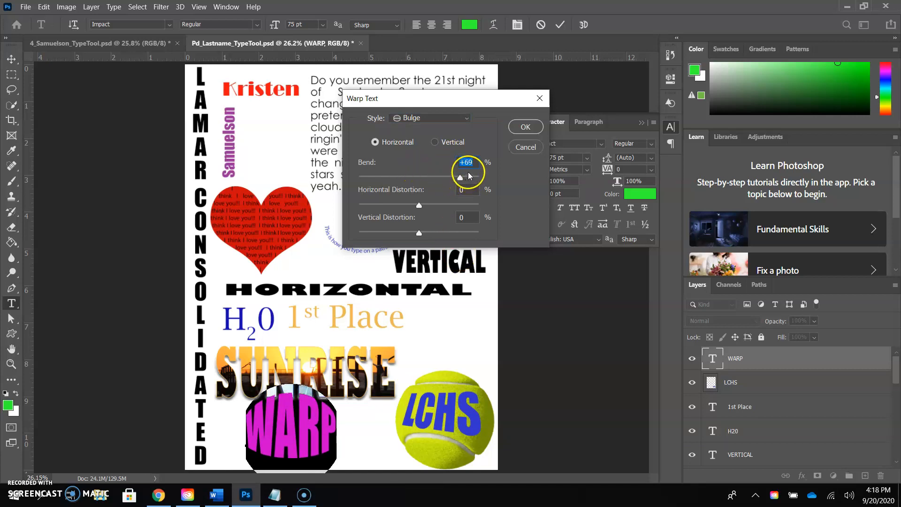
Try a horizontal distortion of +59% and a vertical distortion of -58% on WARP, resetting each to 0.
drag(418, 208, 454, 207)
click(525, 187)
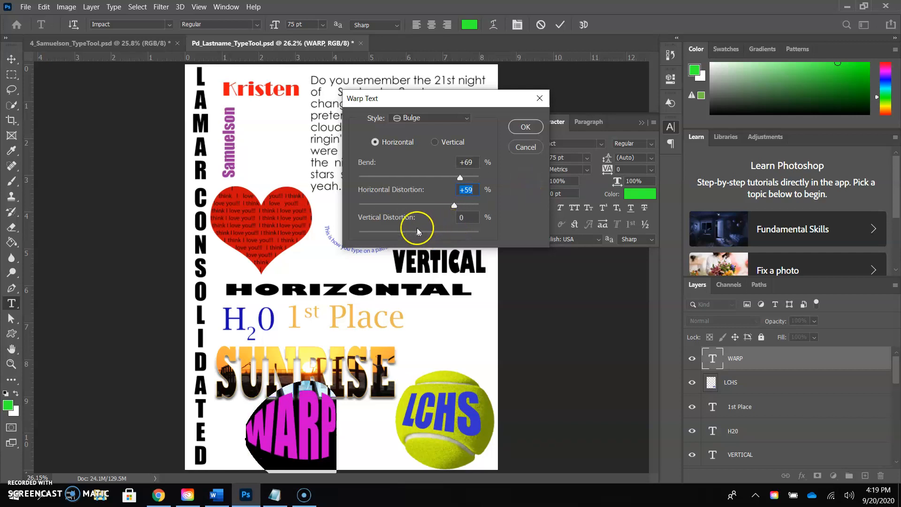
text(0)
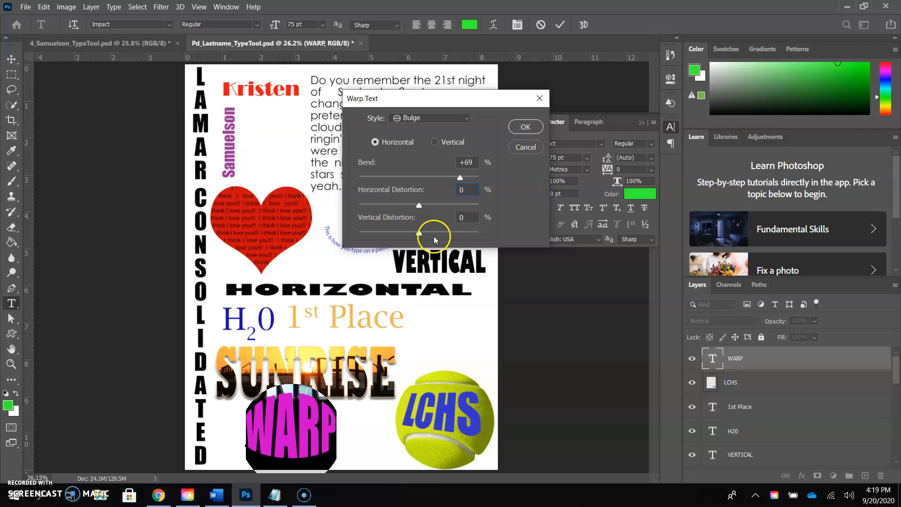
drag(419, 234, 385, 240)
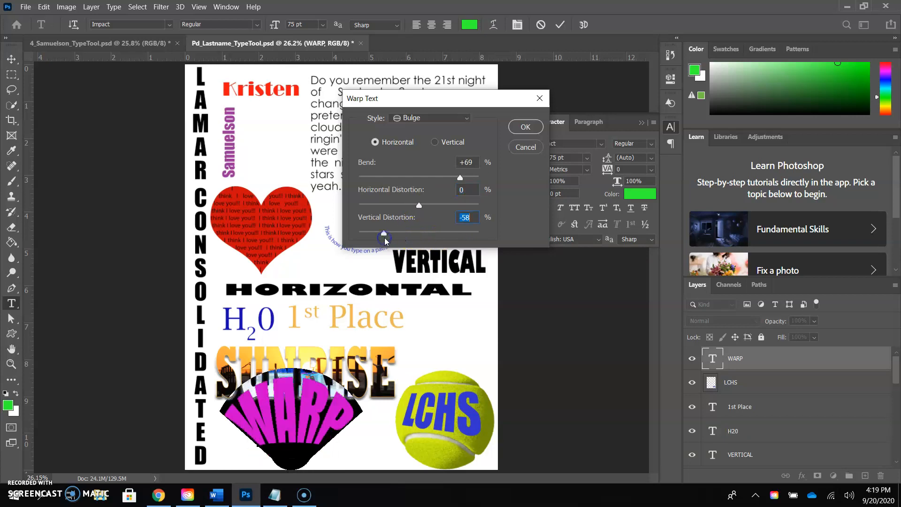
click(415, 233)
click(483, 217)
text(0)
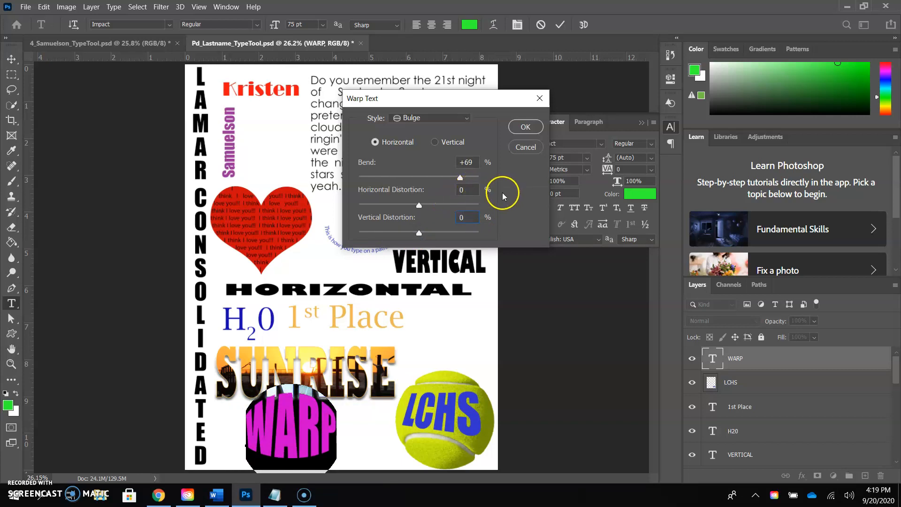
Nudge the vertical distortion just above 0, apply the Bulge warp and position WARP directly beneath SUNRISE.
click(419, 233)
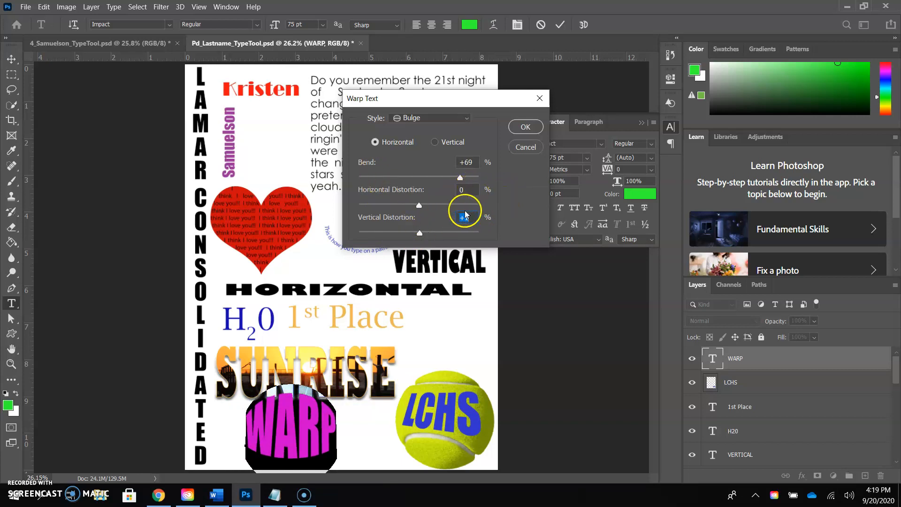
click(526, 126)
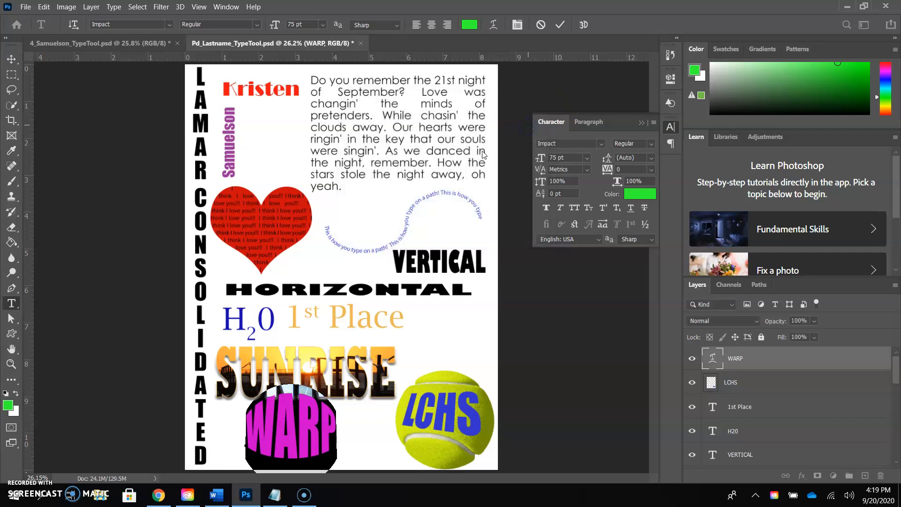
click(11, 59)
drag(271, 420, 291, 429)
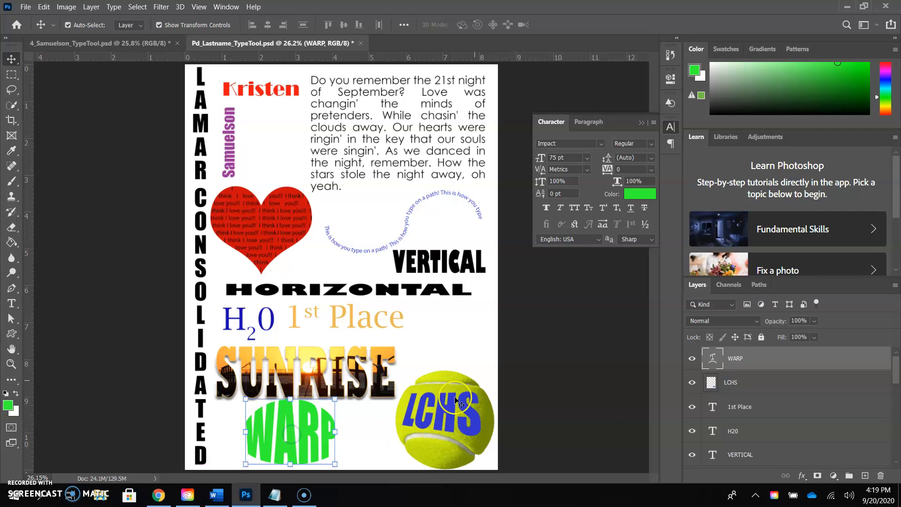
click(588, 339)
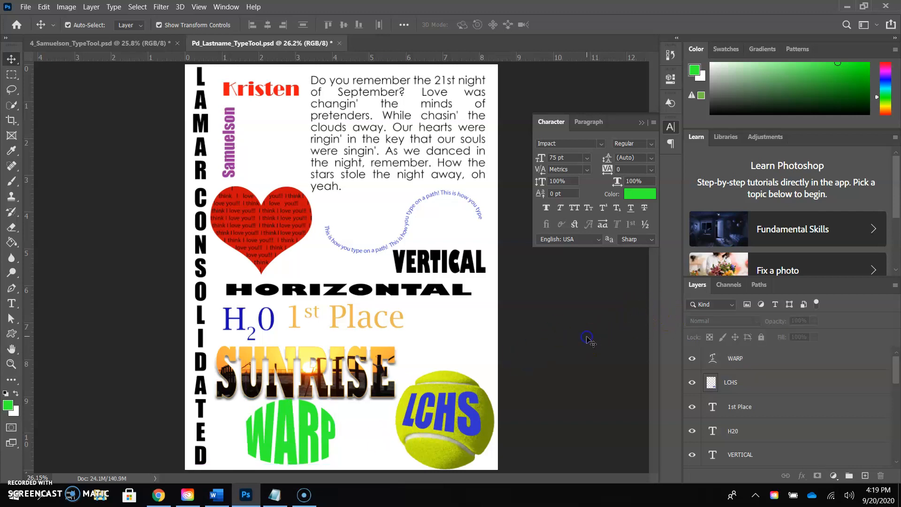
Shift SUNRISE slightly up and to the right, and nudge WARP slightly right beneath it.
drag(378, 369, 381, 370)
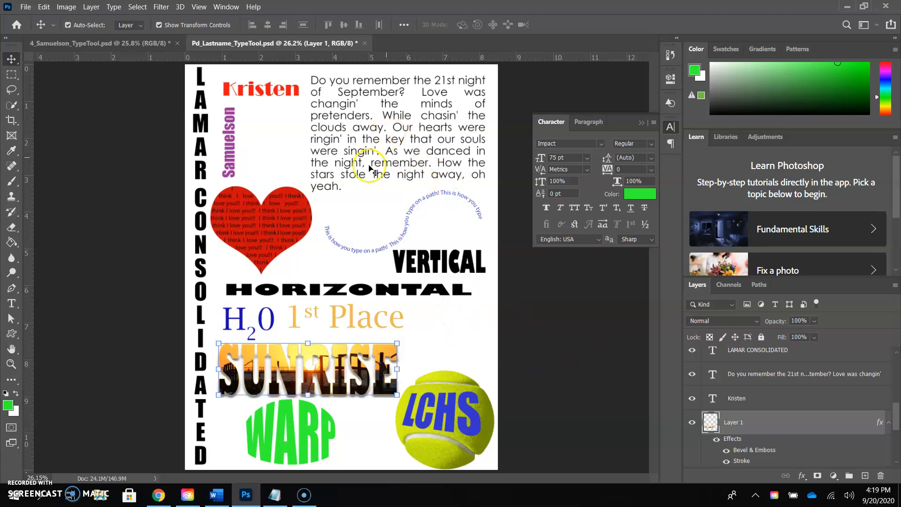
click(476, 330)
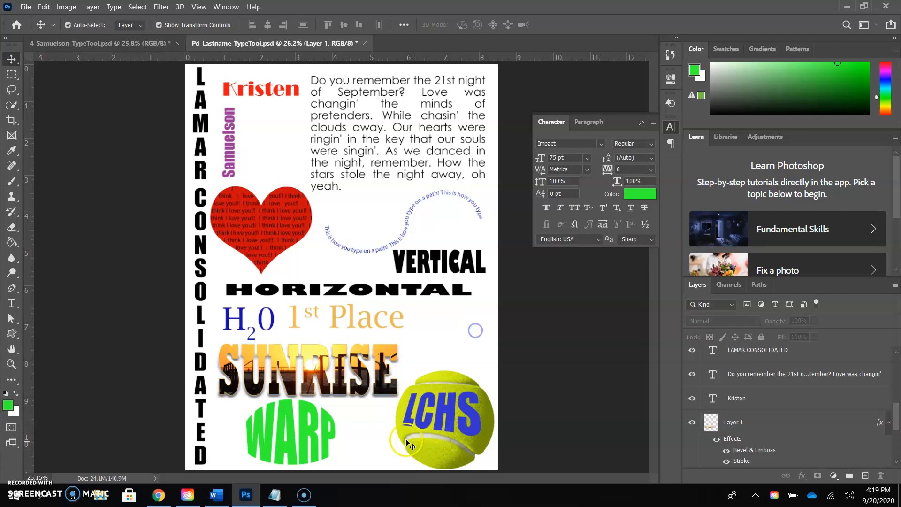
click(337, 450)
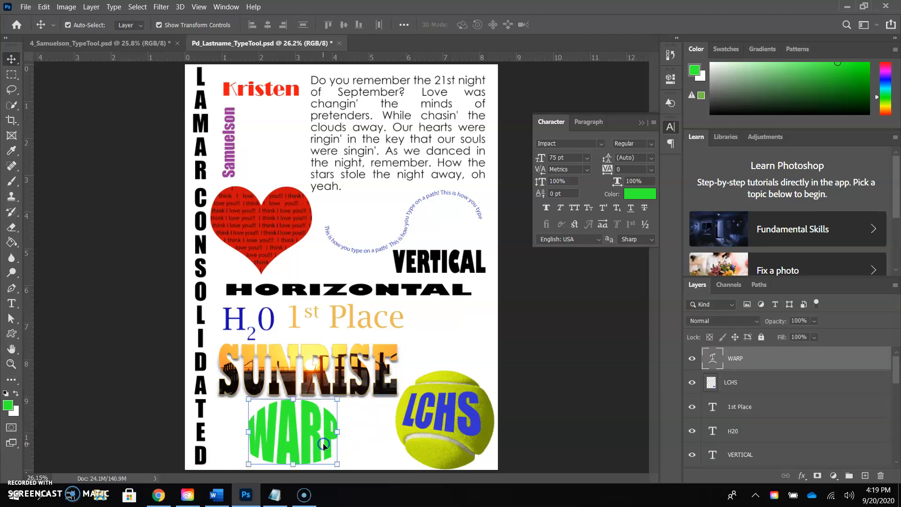
click(605, 428)
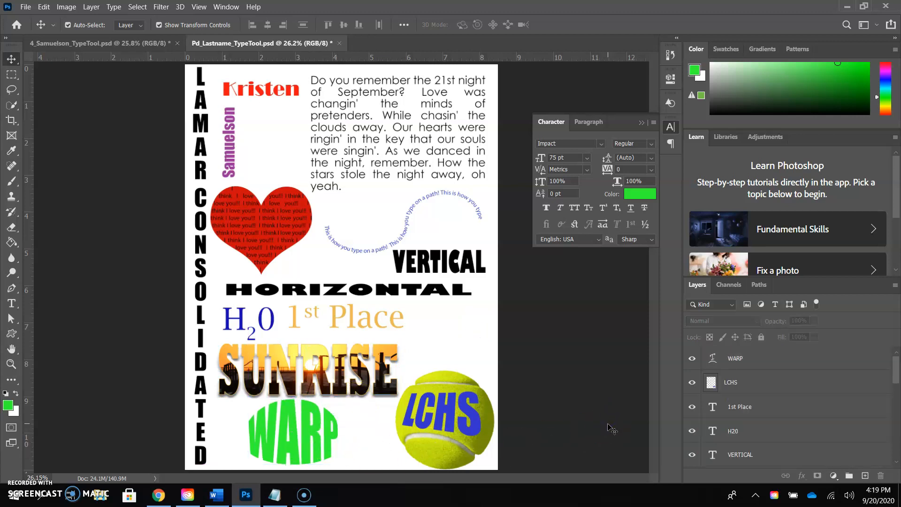
Spread out the row above SUNRISE by moving 1st Place well to the right and H20 slightly right.
drag(367, 328, 437, 328)
drag(256, 324, 269, 323)
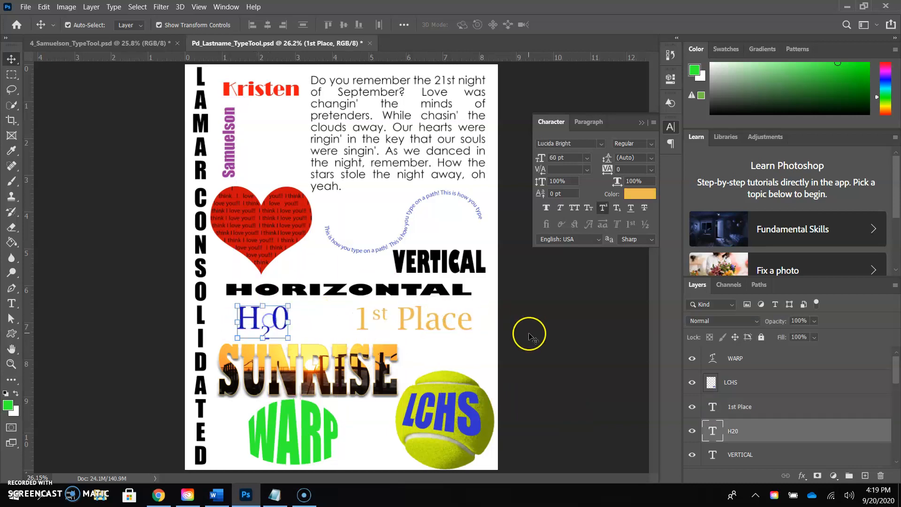
click(540, 376)
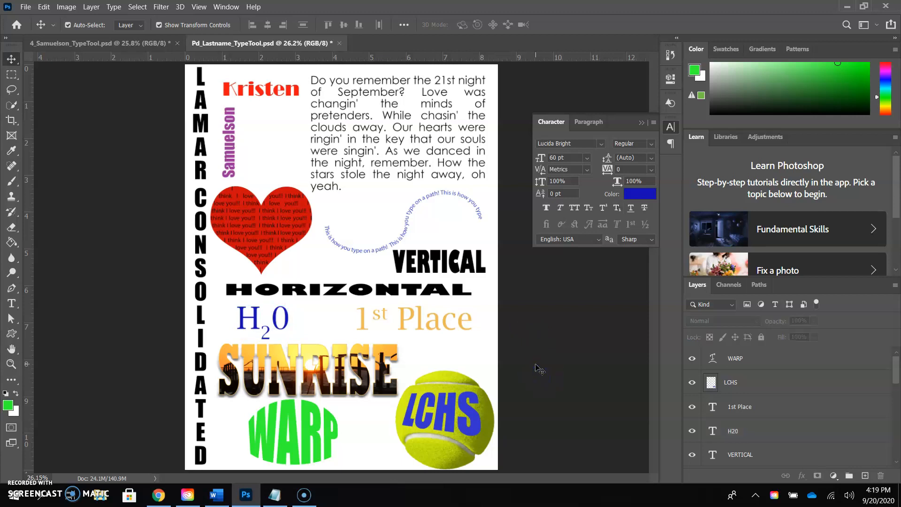
Save the changes to the PSD document, and start saving a copy of it in JPEG format.
key(ctrl+s)
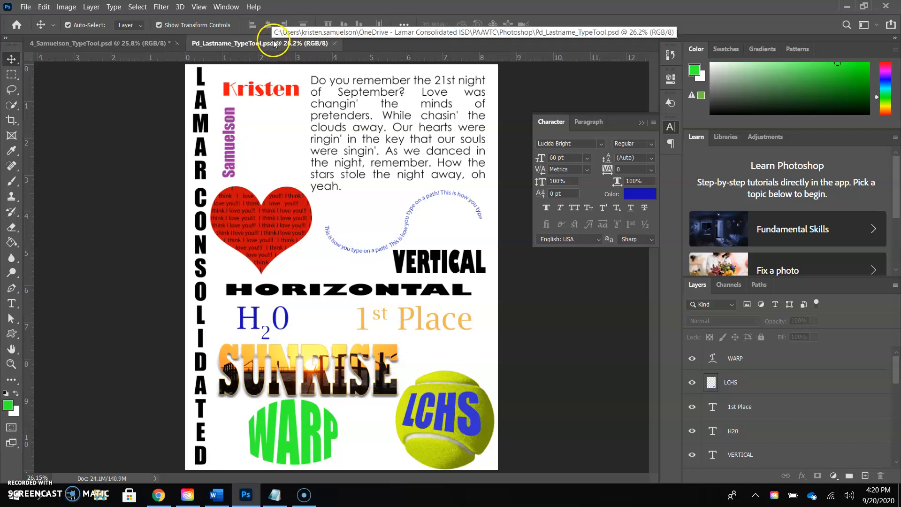
click(25, 7)
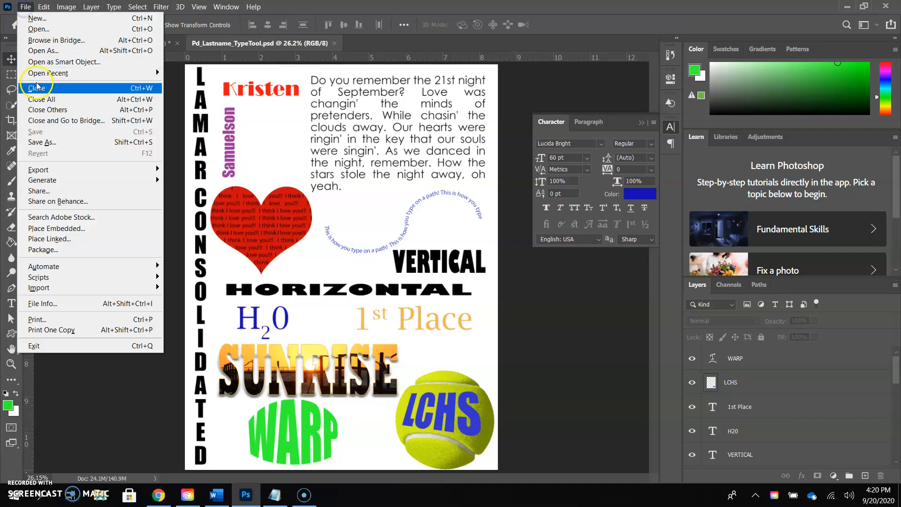
click(48, 141)
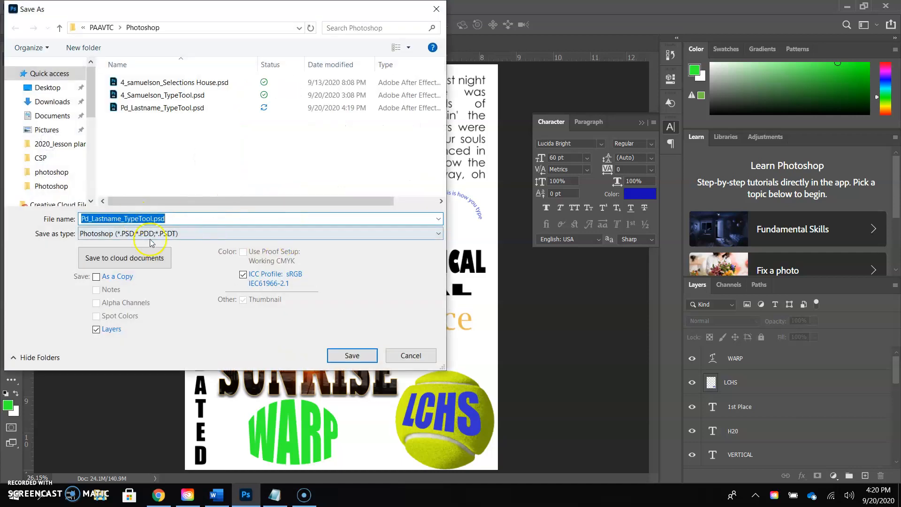
click(83, 233)
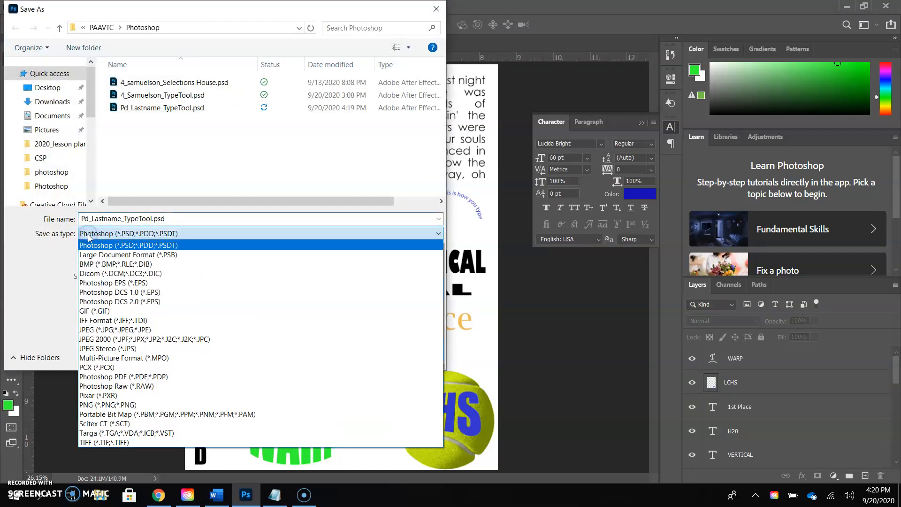
click(118, 330)
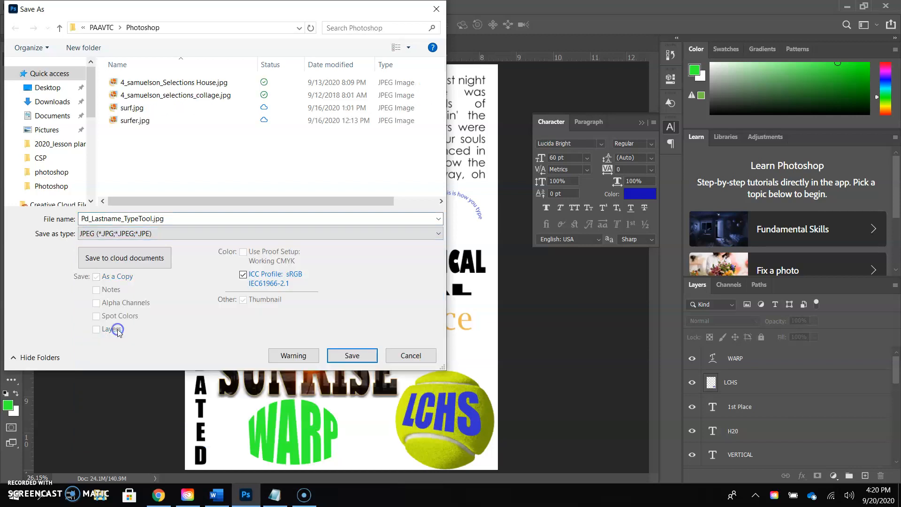
Name the JPEG copy with 4, the author's last name and TypeTool, and save it at Maximum quality 12 in Progressive format.
double_click(121, 216)
drag(122, 219, 4, 228)
text(4)
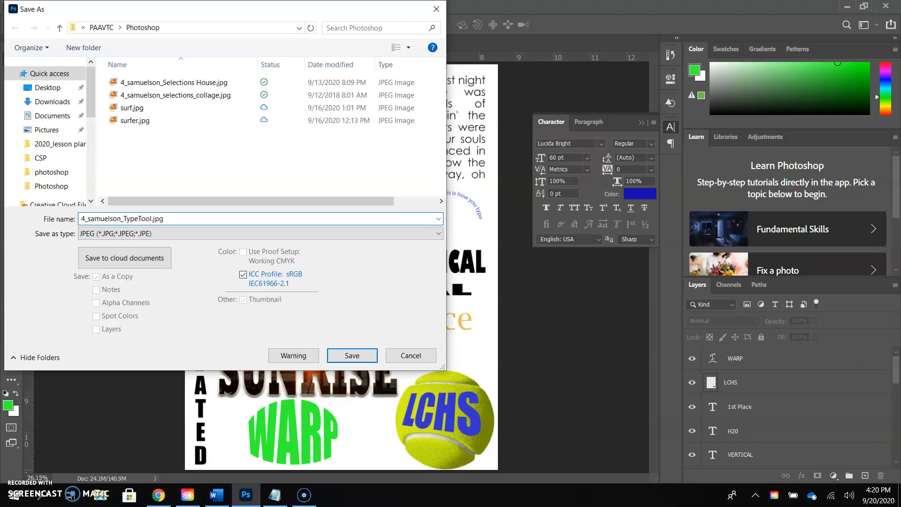
click(368, 358)
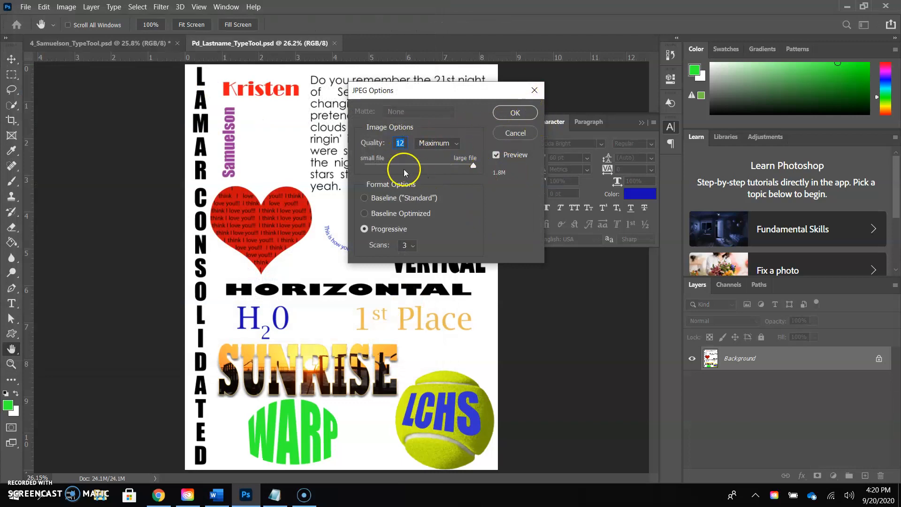
click(514, 115)
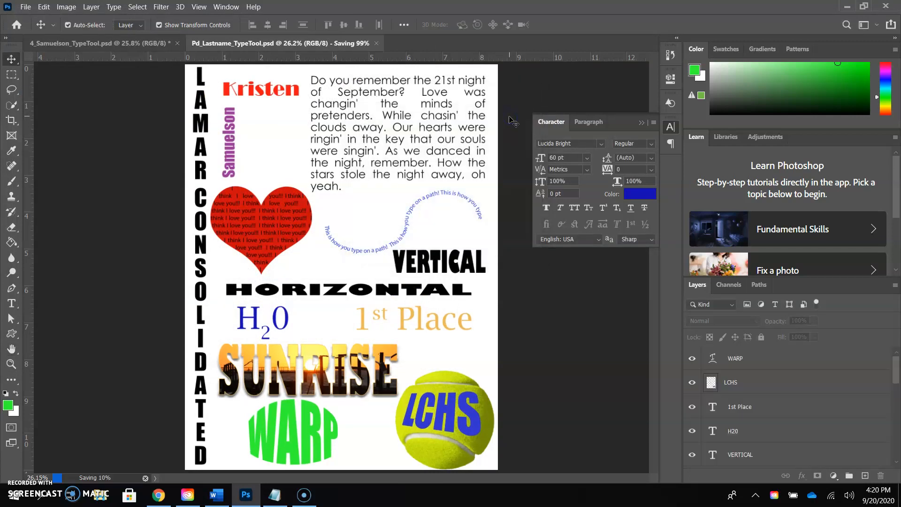